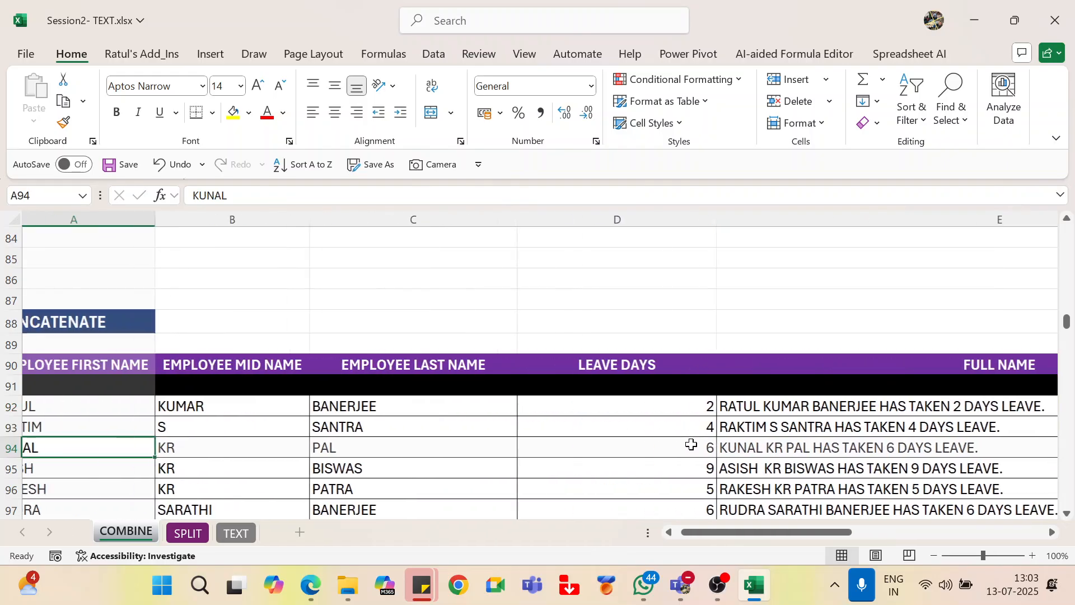
Examine the first, middle and last name cells in row 92 and the combined sentences down the FULL NAME column.
key(Down)
key(Up)
key(Up)
key(Up)
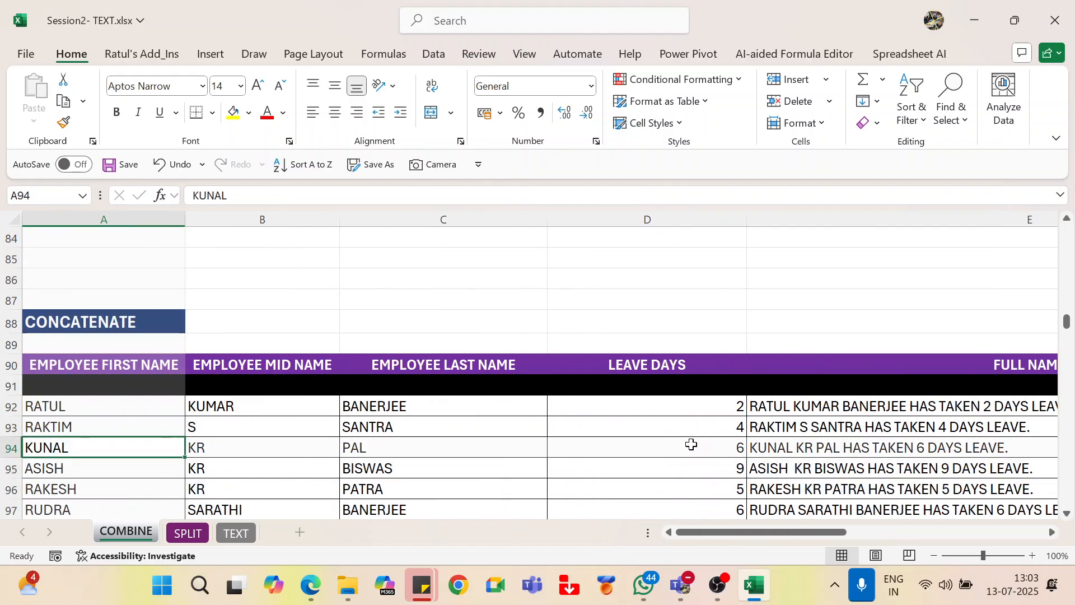
key(Right)
key(Left)
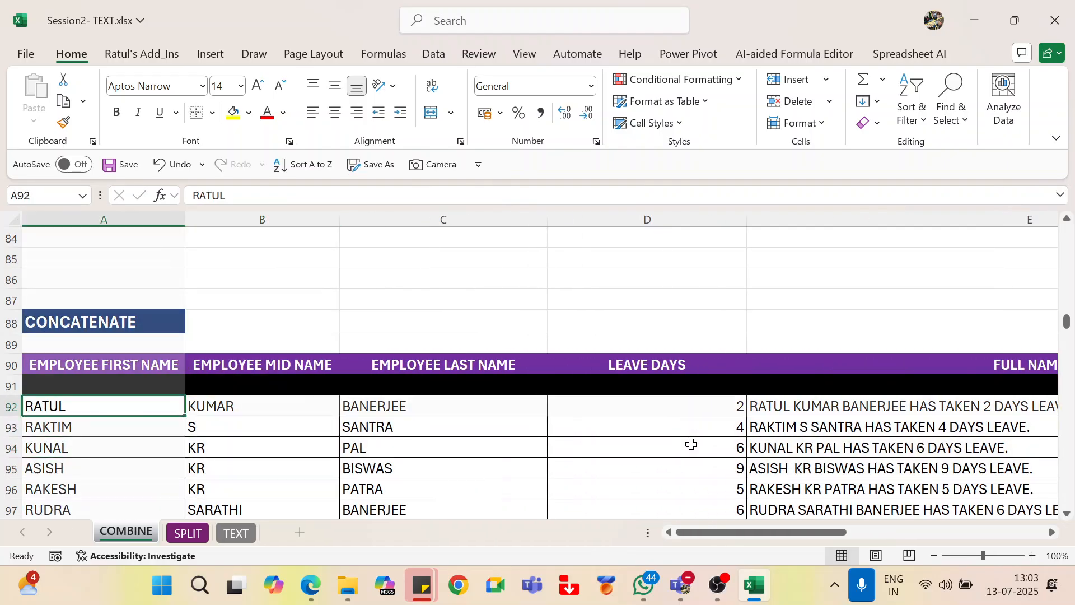
key(Right)
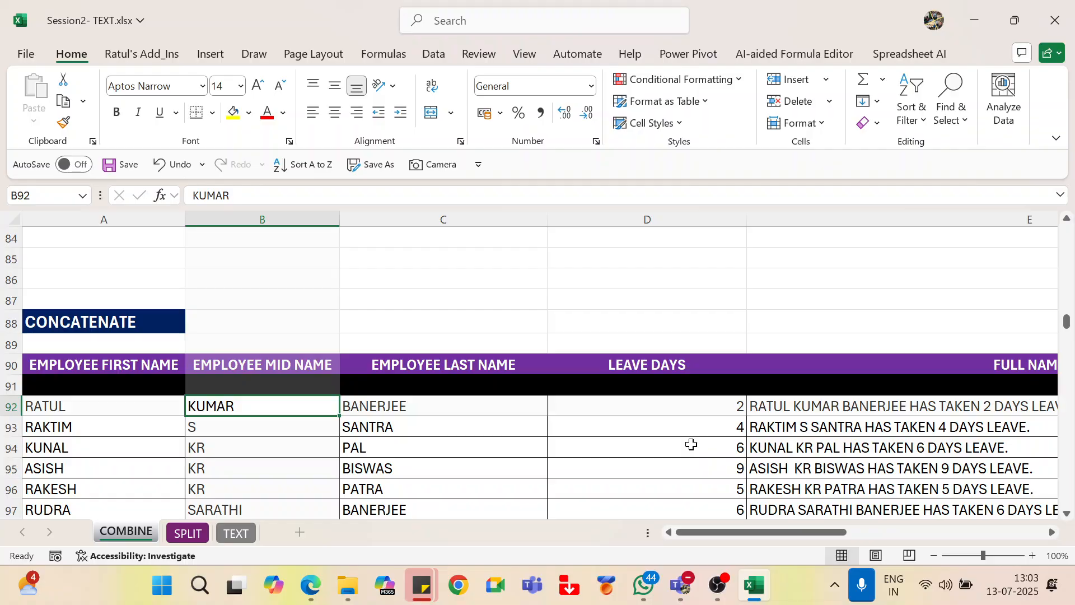
key(Right)
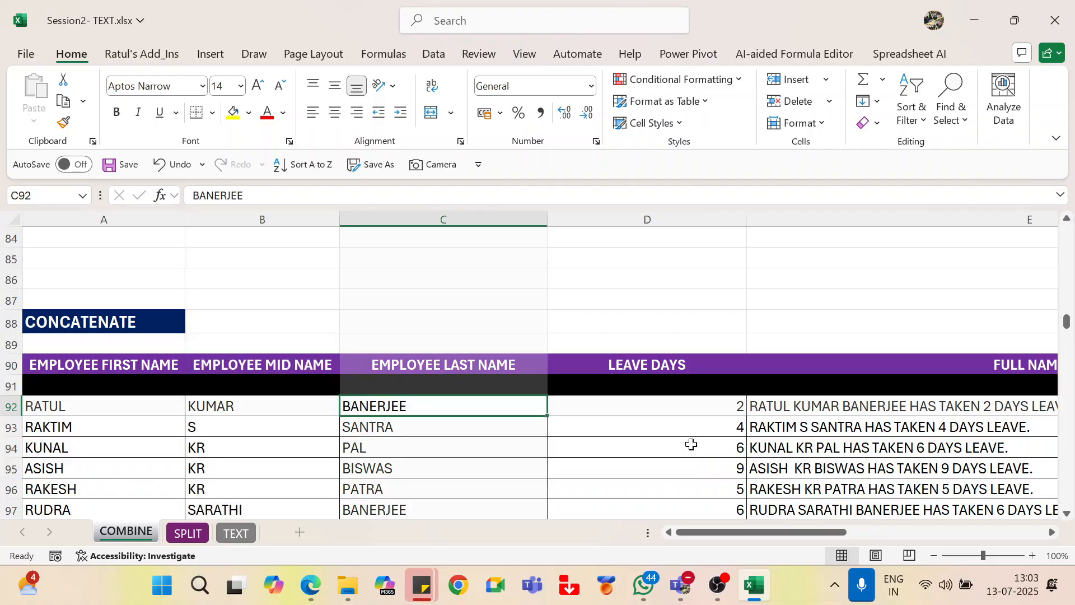
key(Right)
key(Right)
key(Down)
key(Down)
key(Down)
key(Down)
key(Down)
key(Down)
key(Down)
key(Down)
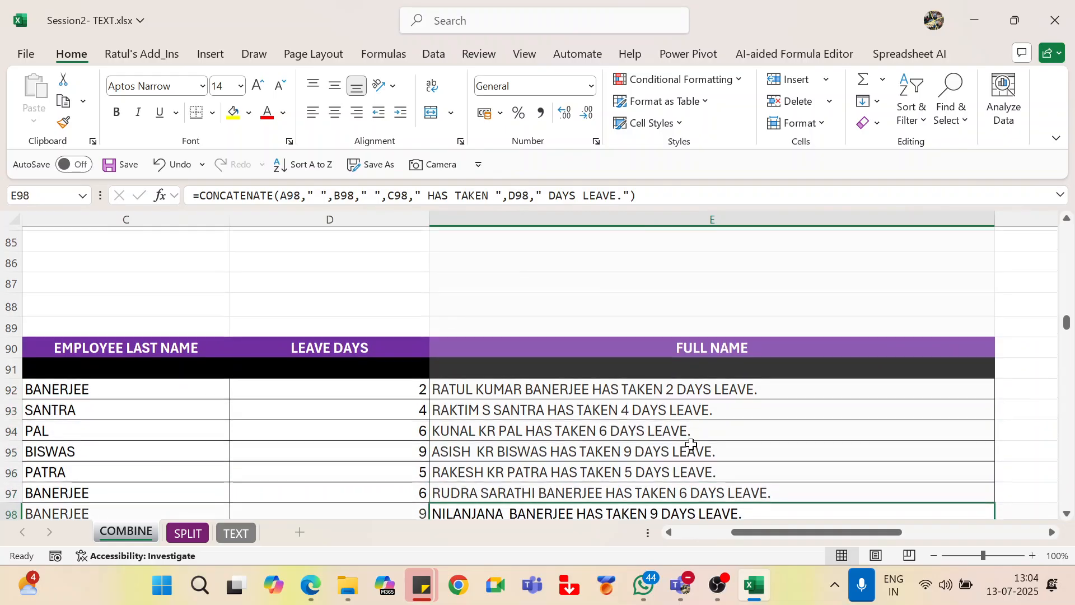
Check the employee rows without a middle name, comparing row 98's separate name cells with its combined sentence in column E.
key(Left)
key(Left)
key(Left)
key(Down)
key(Down)
key(Down)
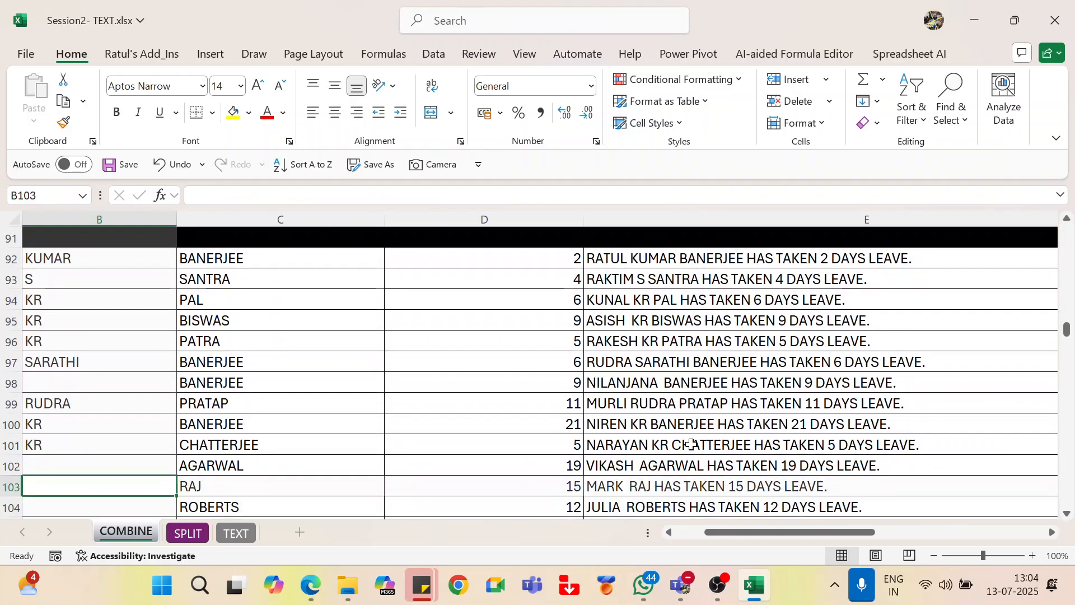
key(Up)
key(Up)
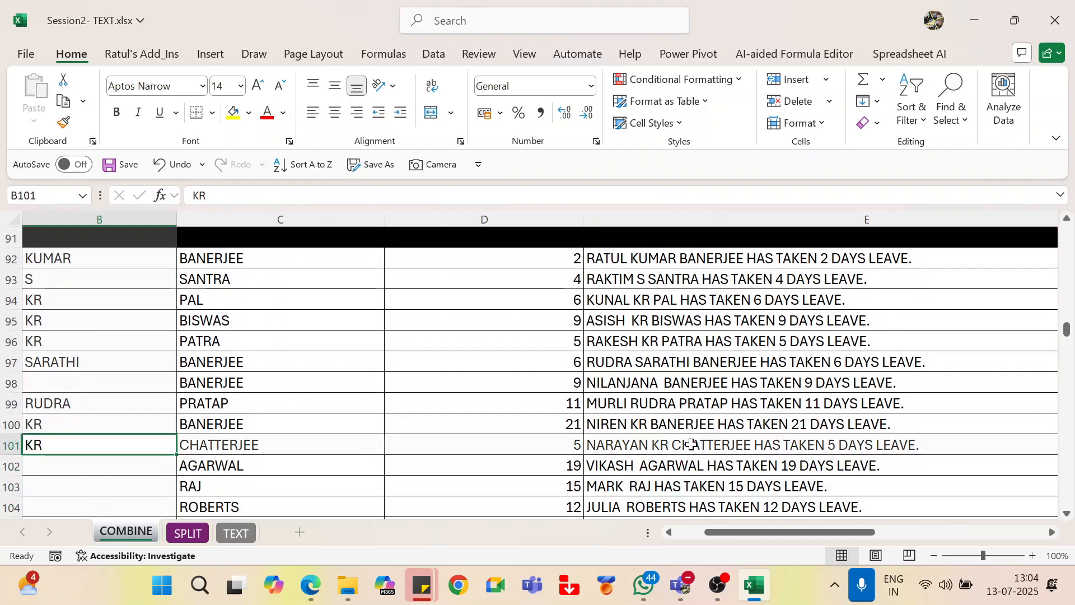
key(Left)
key(Up)
key(Up)
key(Up)
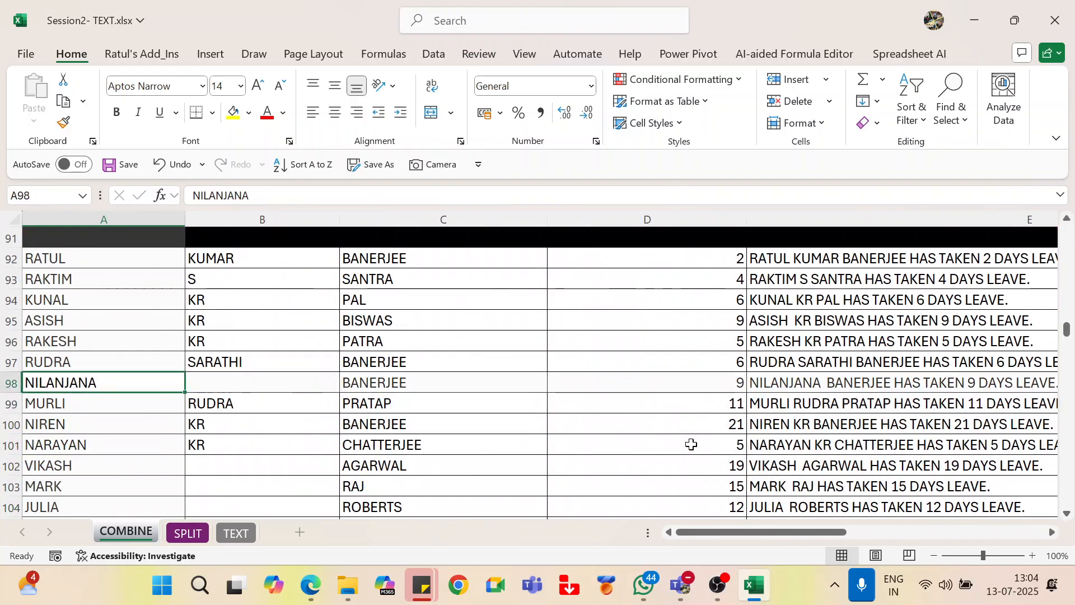
key(Right)
key(Right)
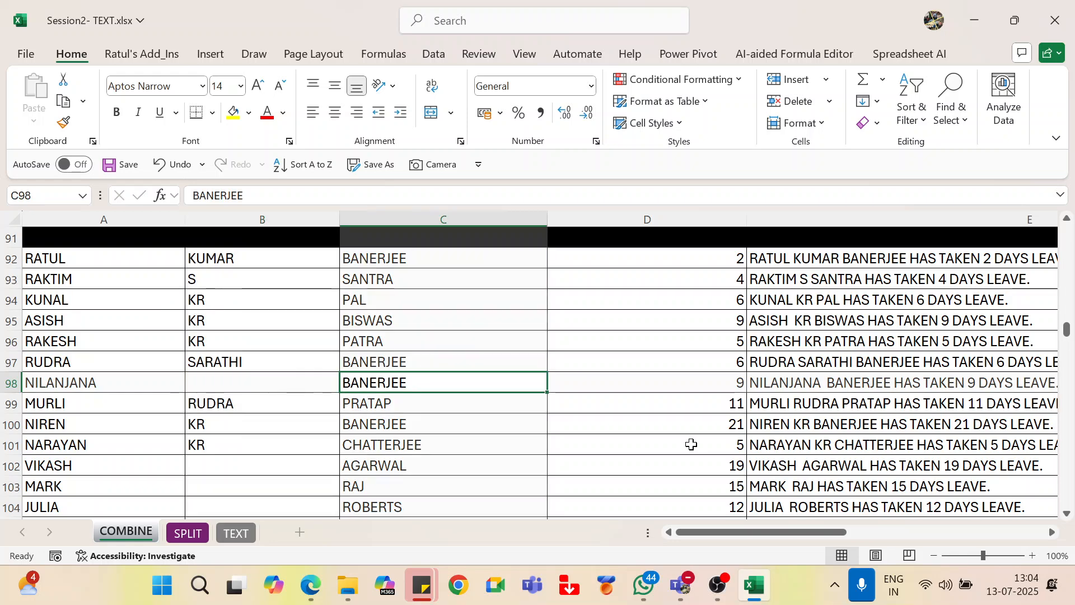
key(Left)
key(Left)
key(Right)
key(Right)
key(Right)
key(Right)
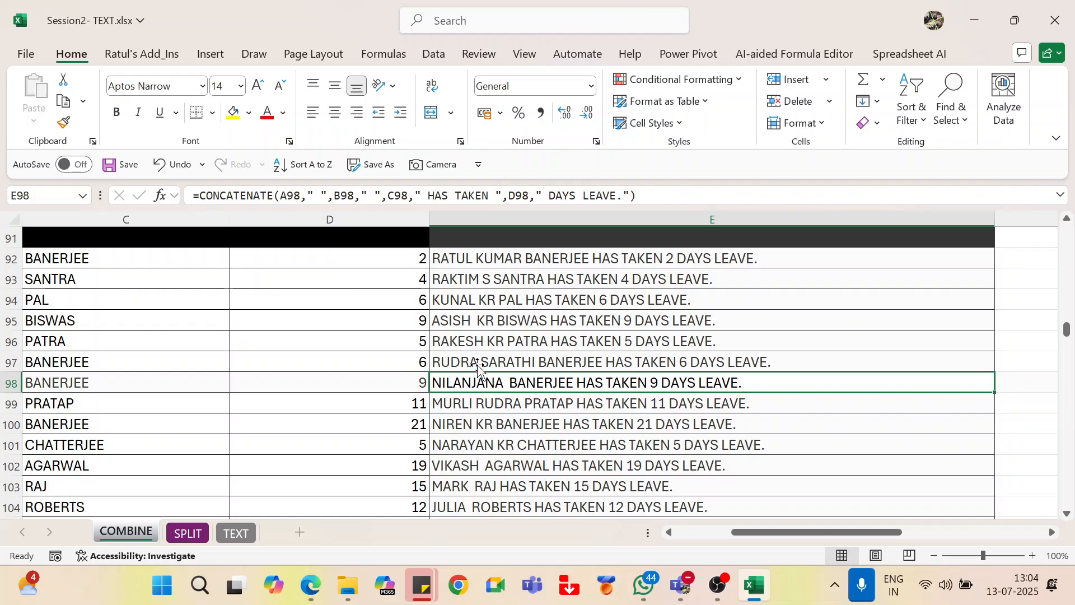
Compare the word spacing of the CONCATENATE results in E97, E92, E93, E94 and E98.
click(473, 361)
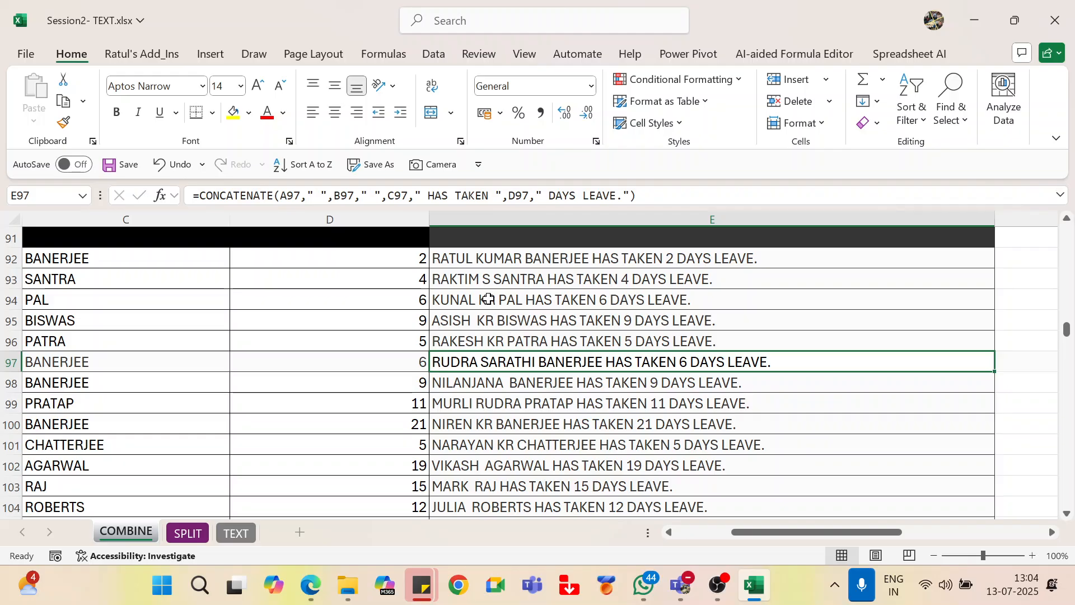
click(482, 257)
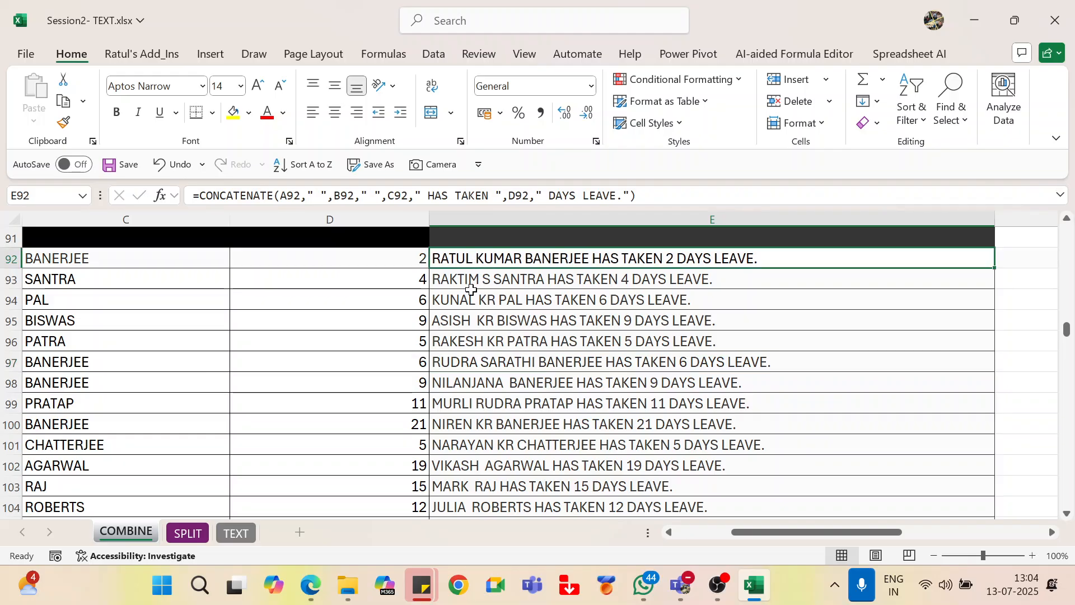
click(471, 284)
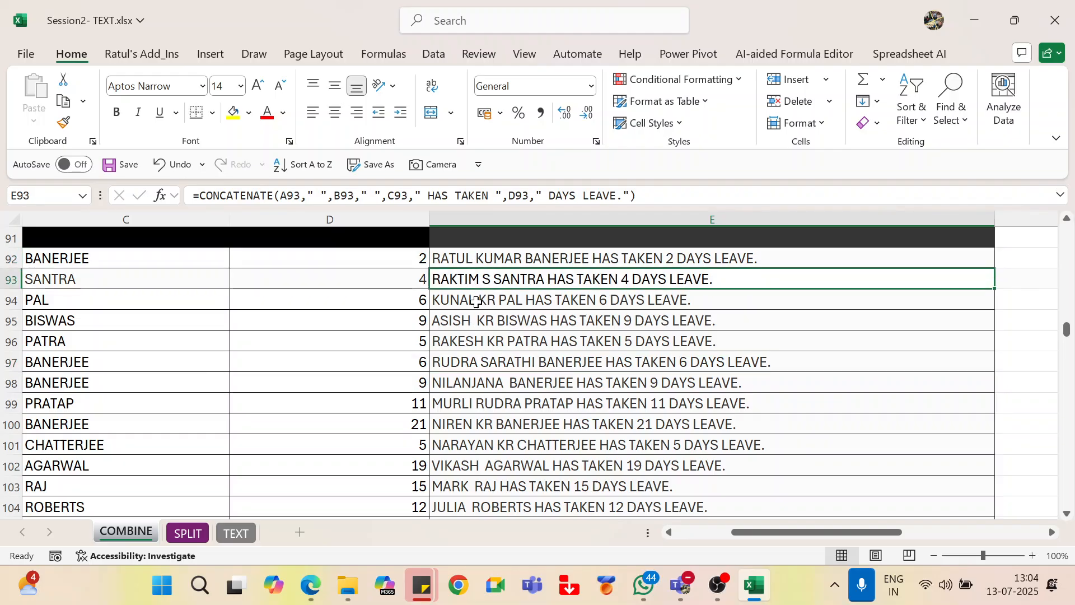
click(475, 301)
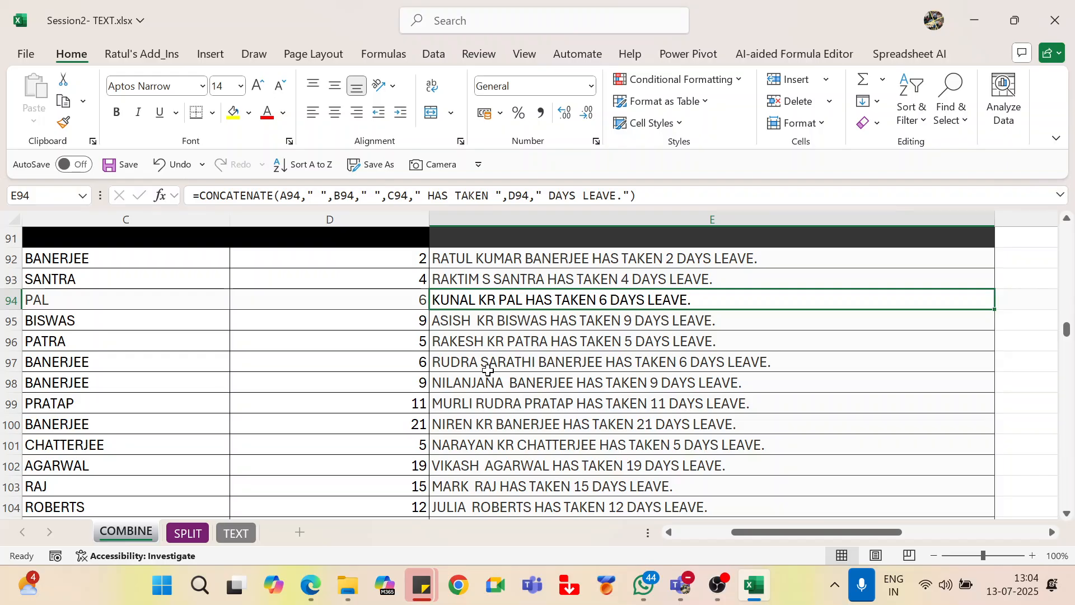
click(531, 385)
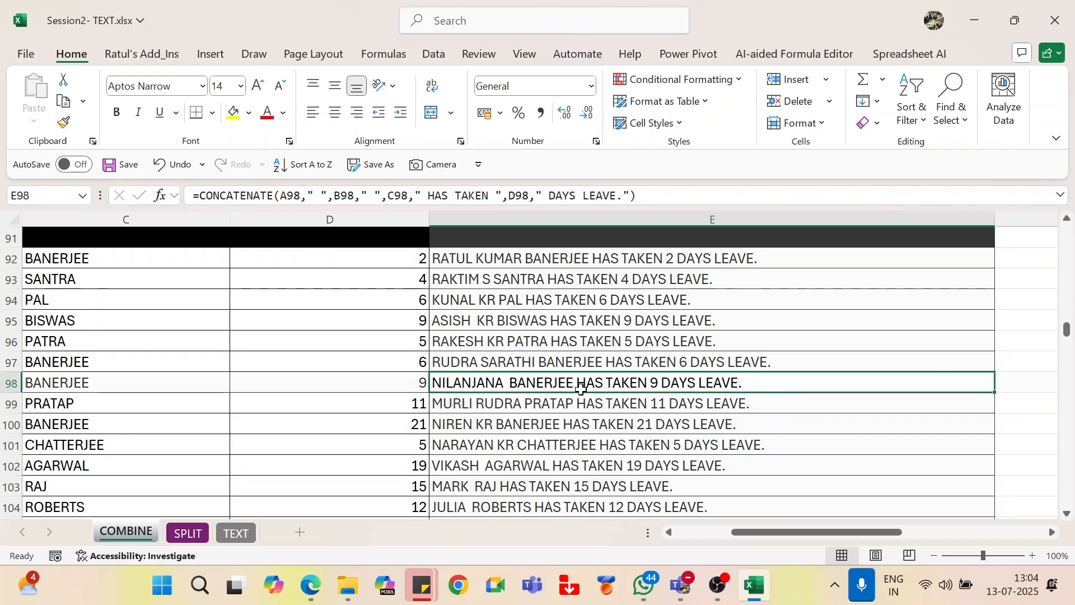
Compare the separate name cells and leave days in row 102 with the CONCATENATE sentence in E102.
click(186, 430)
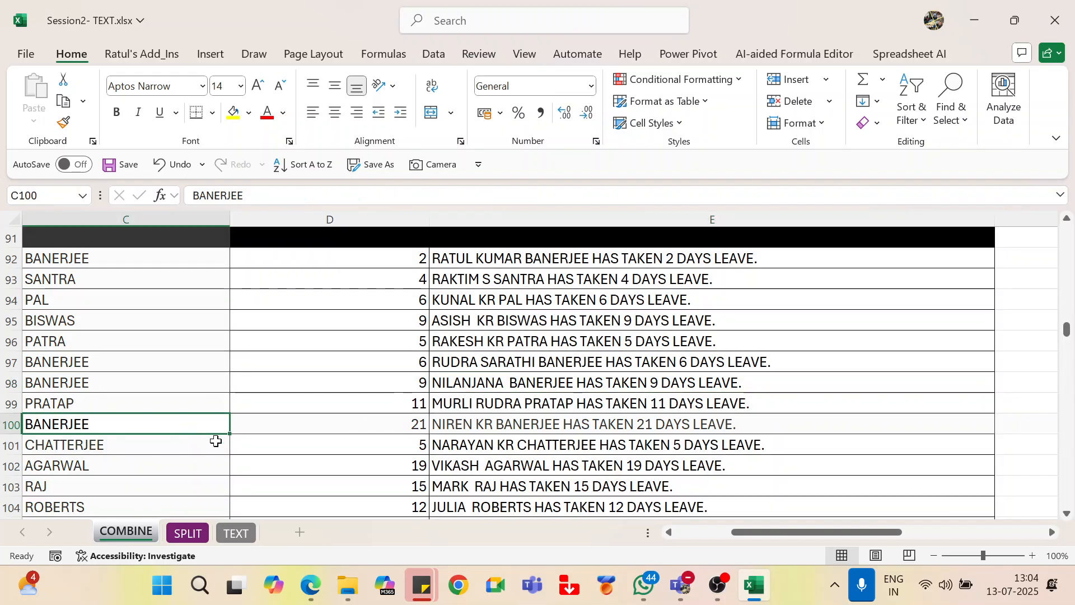
key(Left)
key(Left)
key(Right)
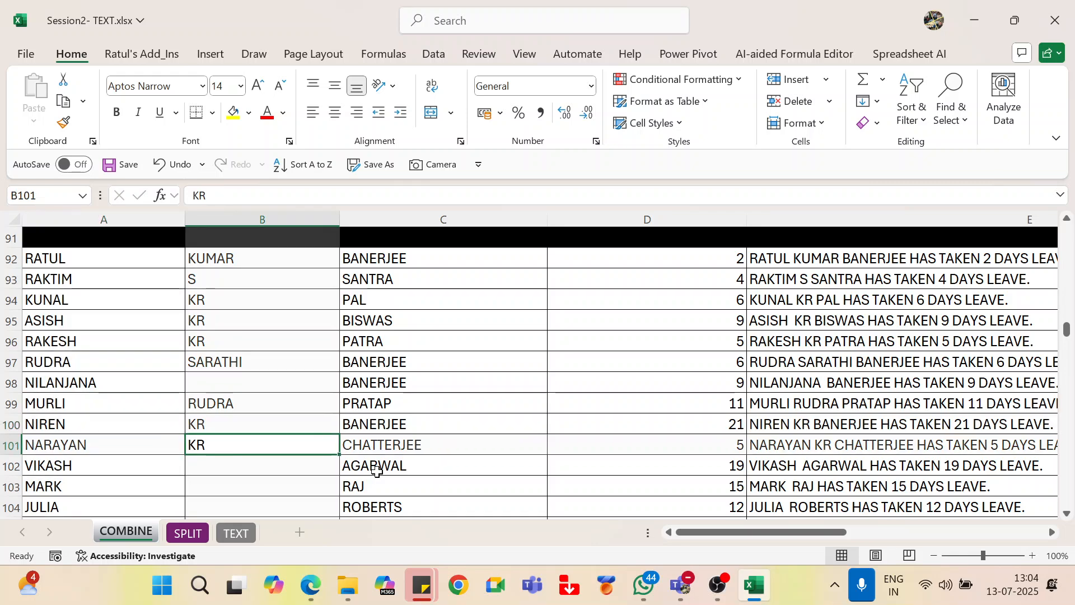
key(Down)
key(Down)
key(Right)
key(Right)
key(Right)
key(Right)
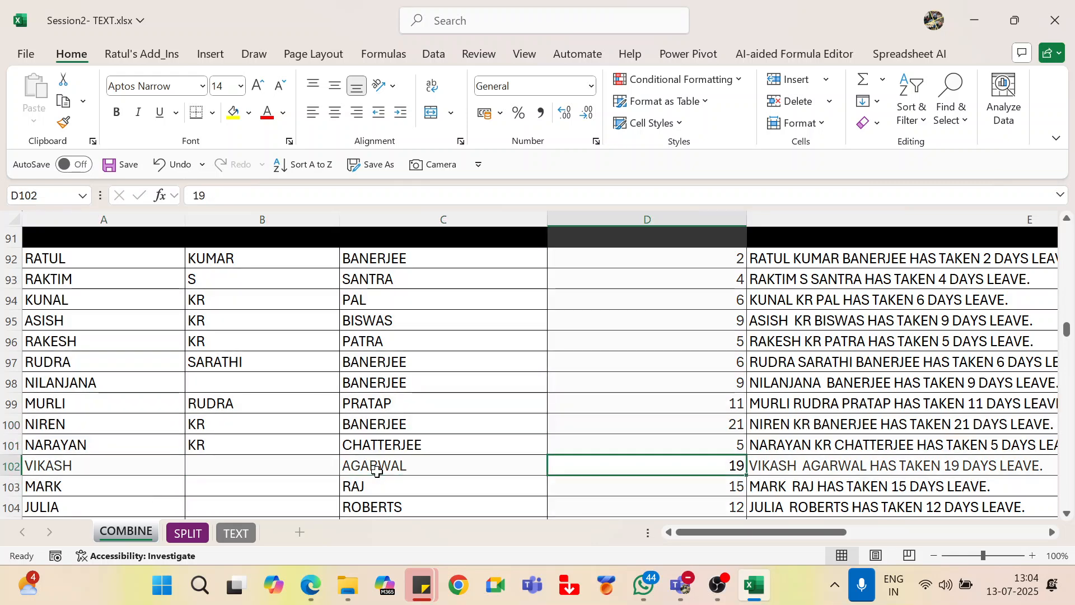
key(Left)
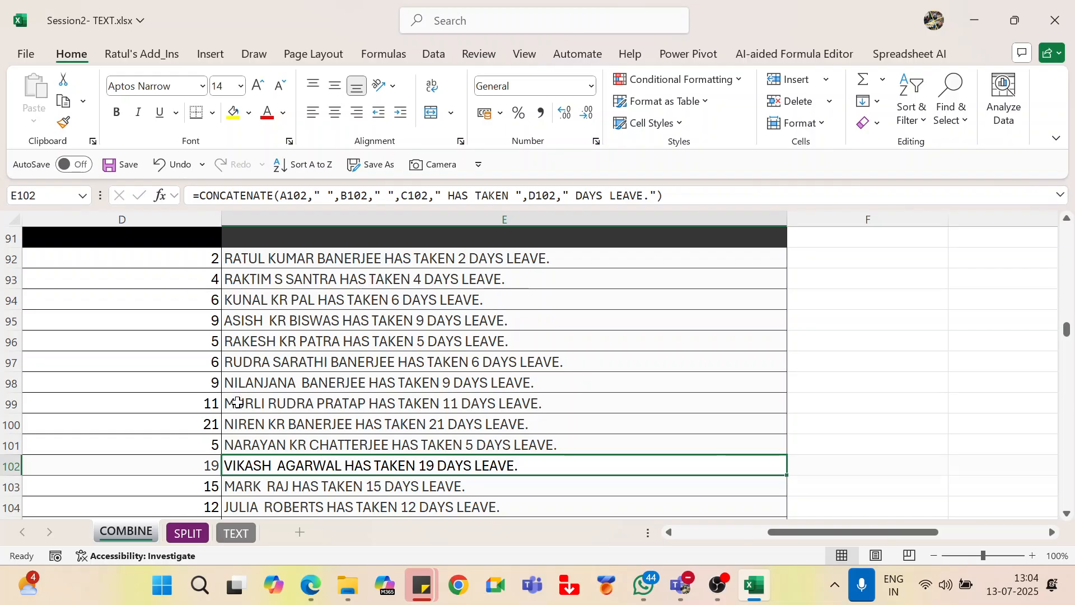
scroll(238, 404, up, 3)
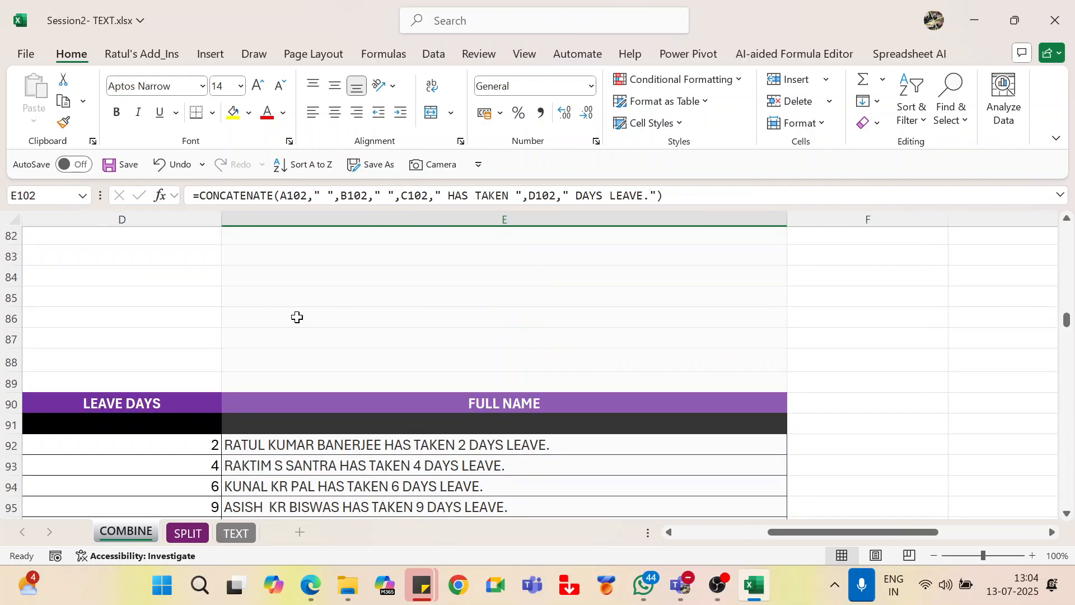
click(323, 305)
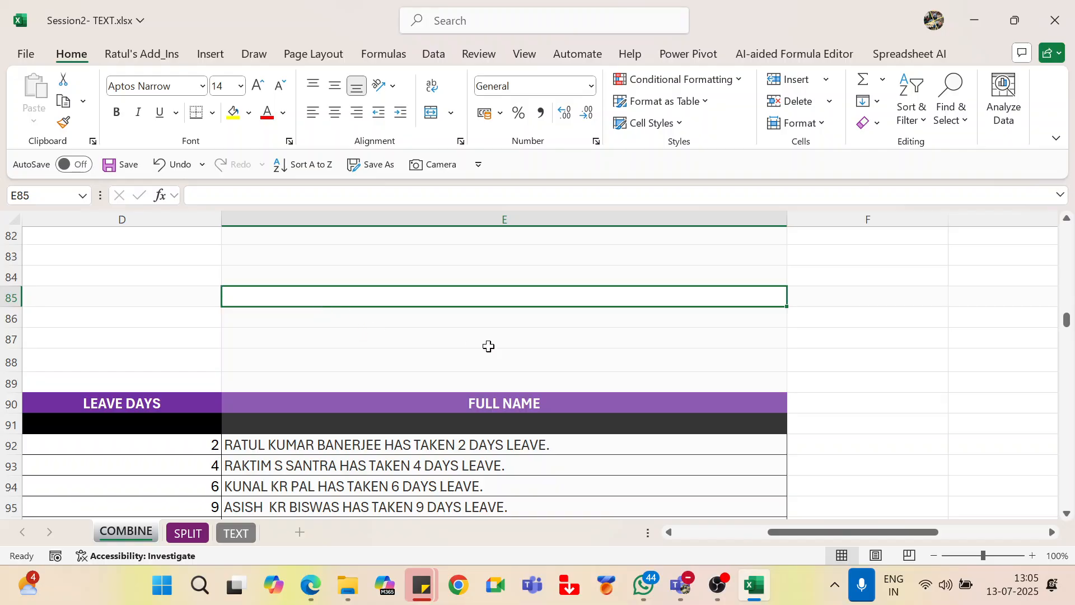
On the TEXT sheet, clear the existing formula from the yellow cell B24 in the TRIM function example.
click(235, 533)
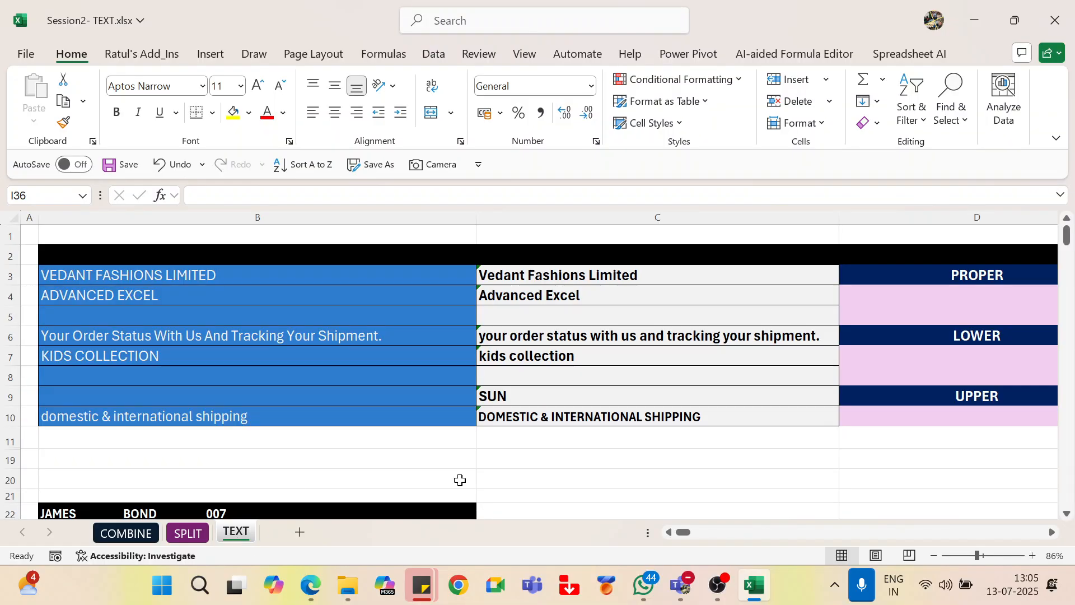
scroll(392, 403, down, 4)
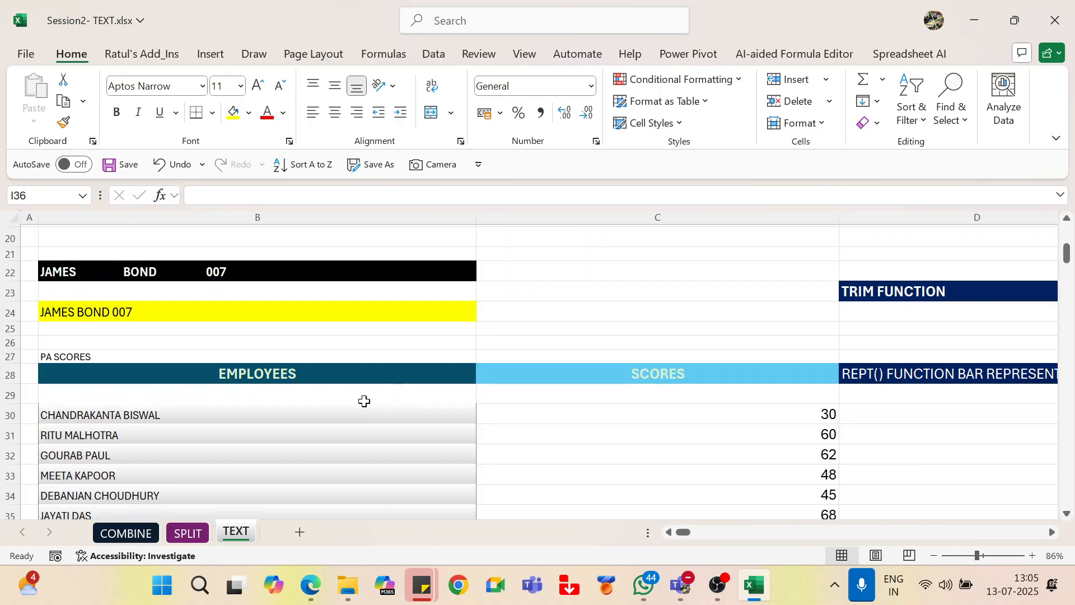
scroll(363, 401, down, 11)
scroll(350, 424, up, 10)
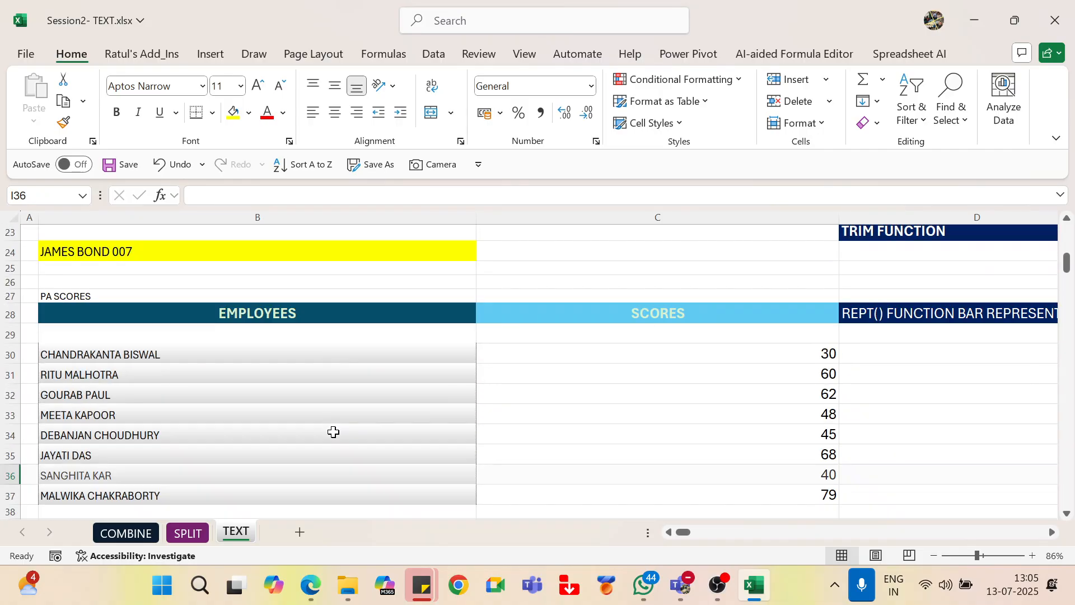
scroll(334, 432, up, 1)
scroll(331, 432, down, 3)
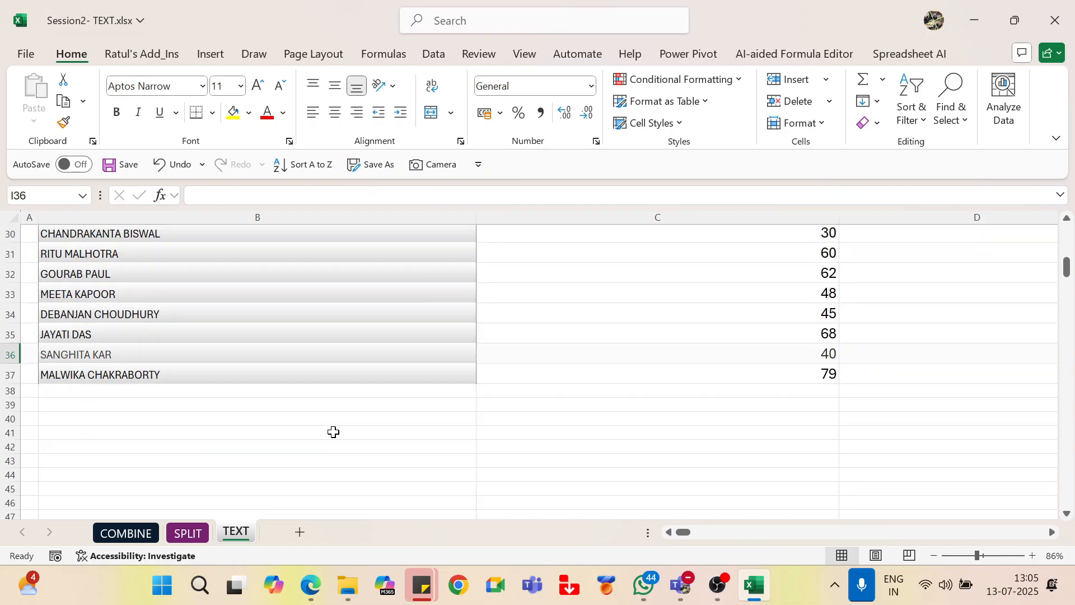
scroll(327, 432, up, 5)
click(85, 371)
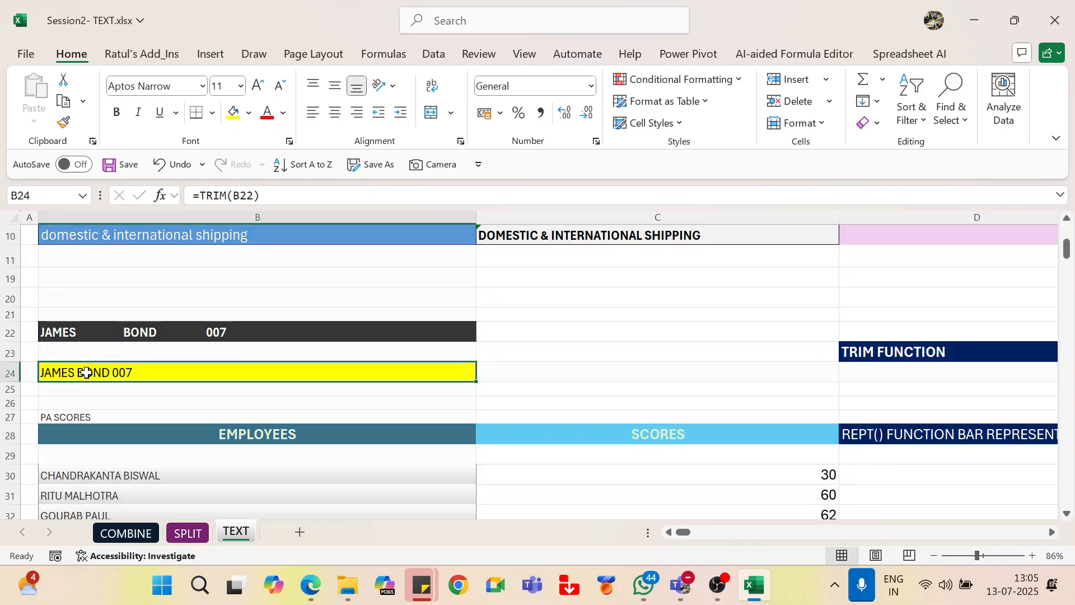
key(Delete)
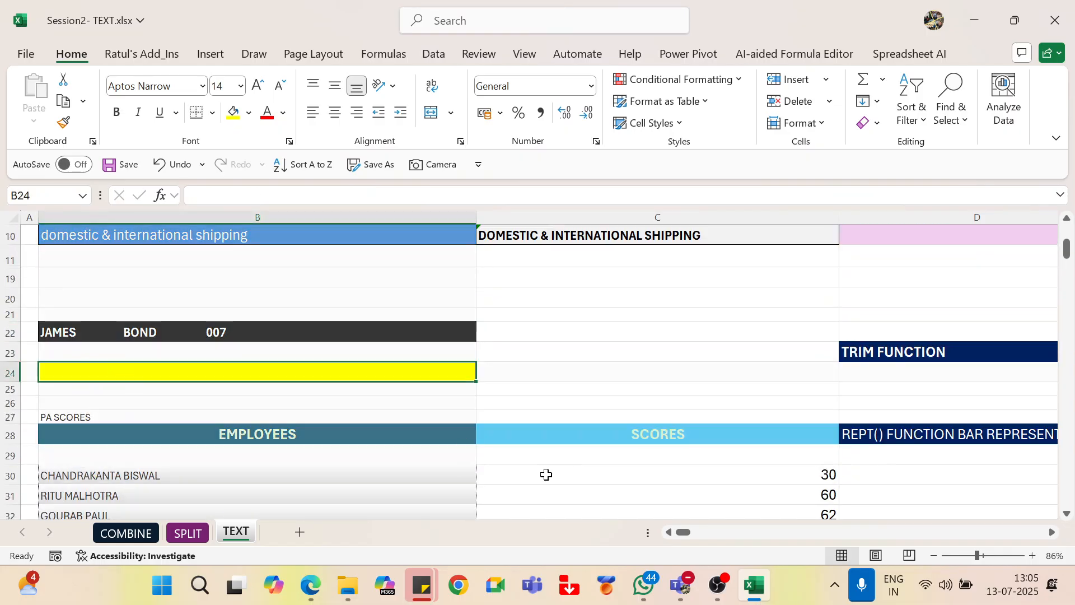
Enter the formula =TRIM(B22) in cell B24 to remove the extra spaces from the text in B22.
click(102, 334)
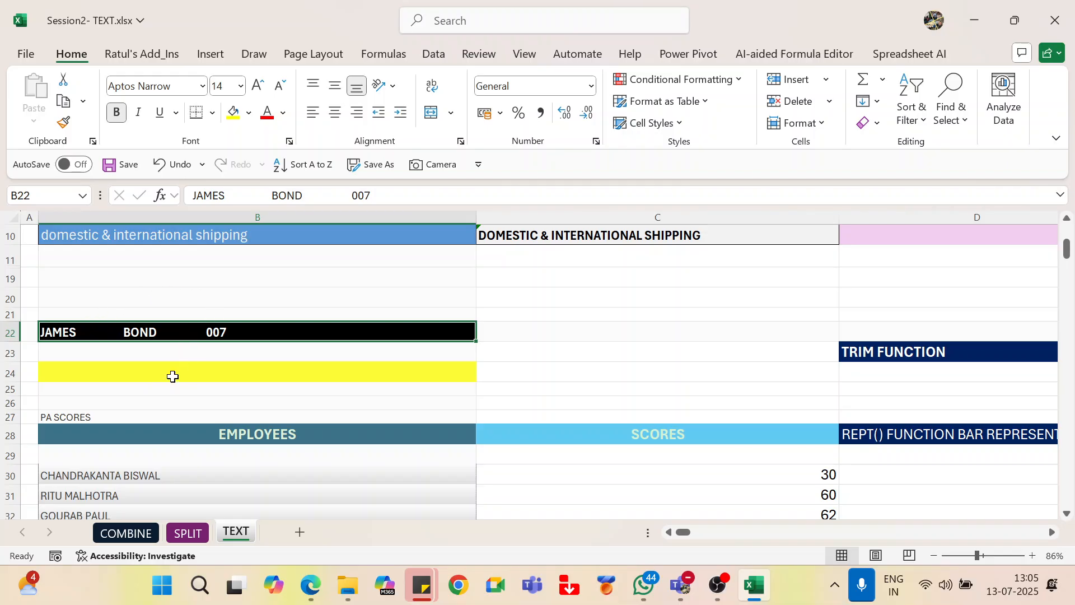
click(174, 373)
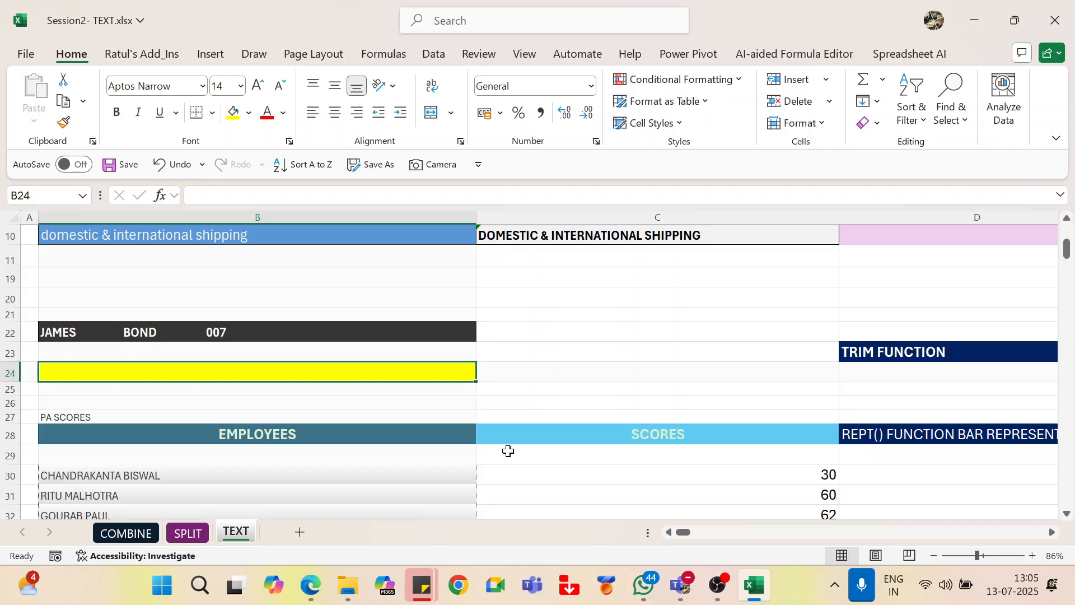
text(=)
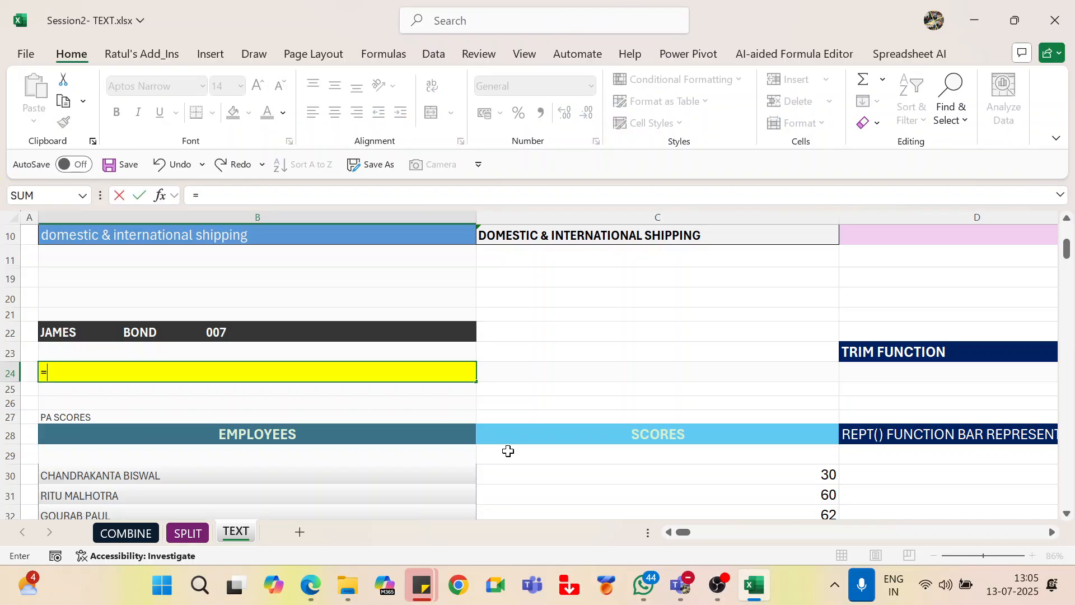
text(TRIM)
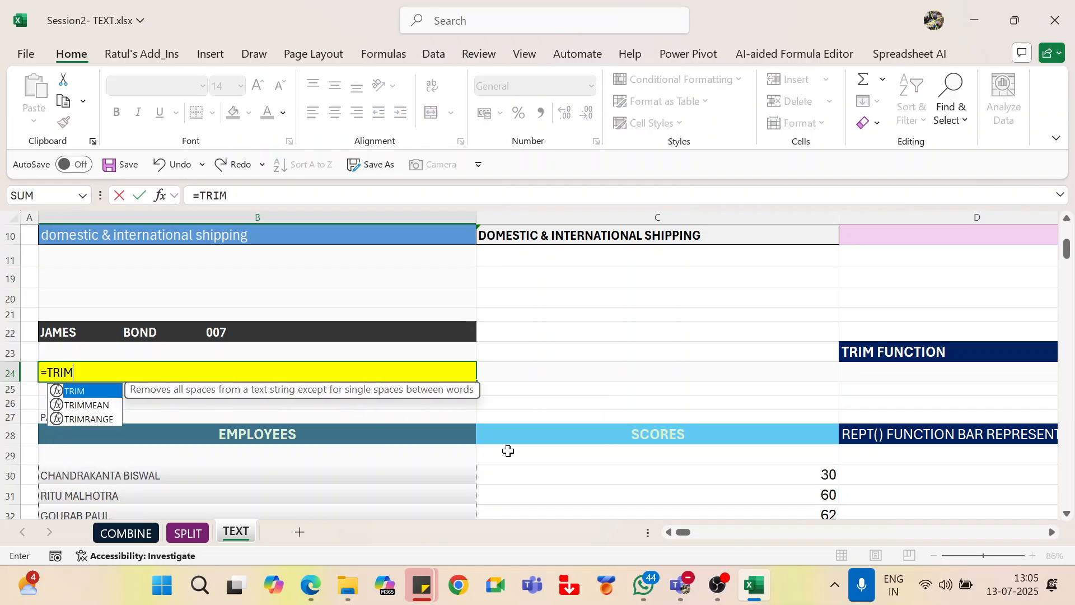
text(()
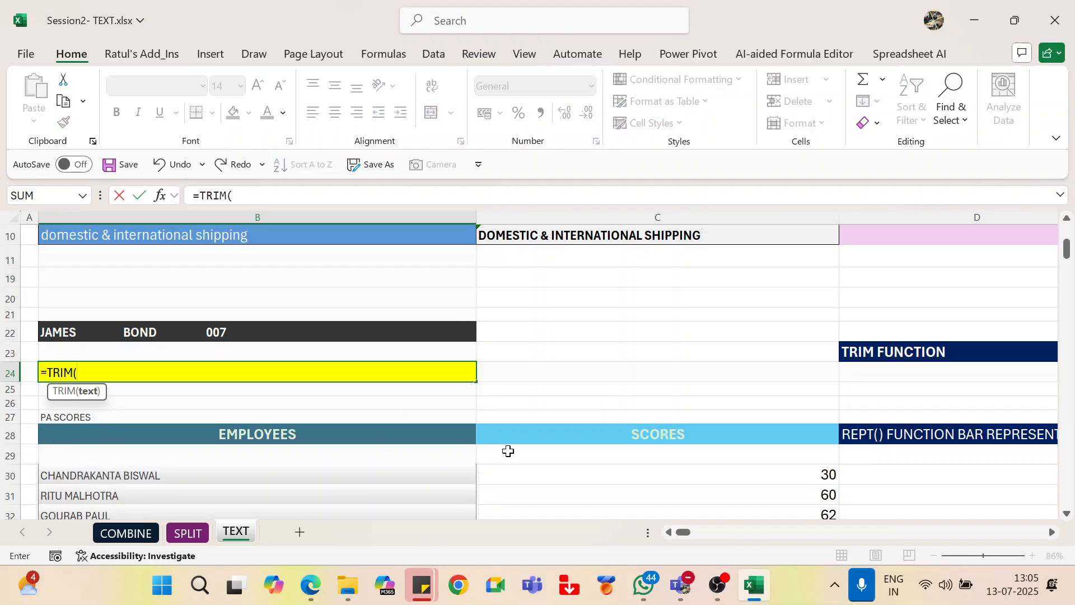
click(215, 331)
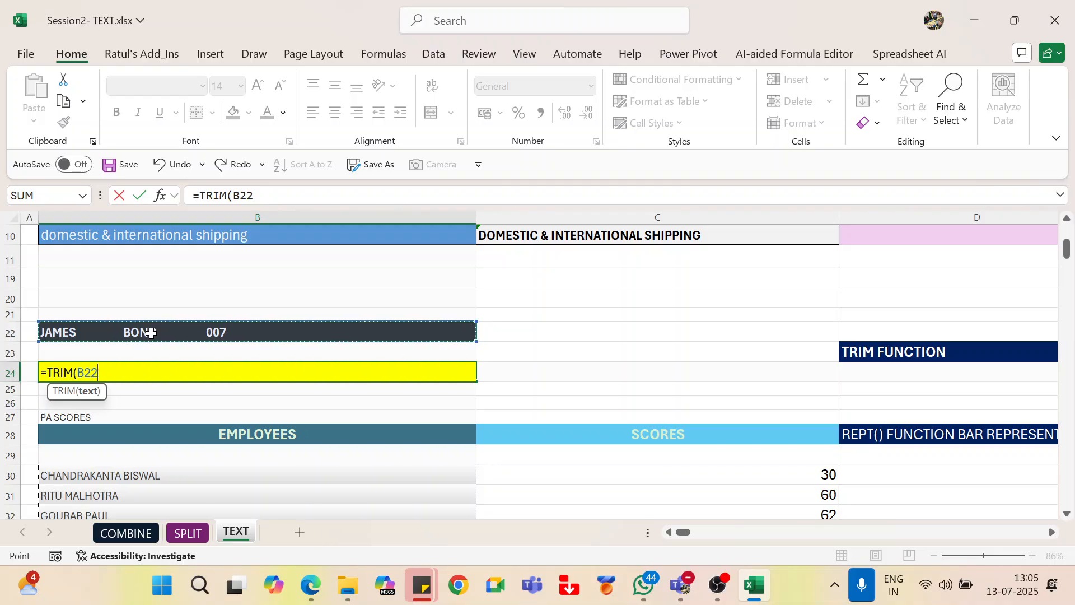
text())
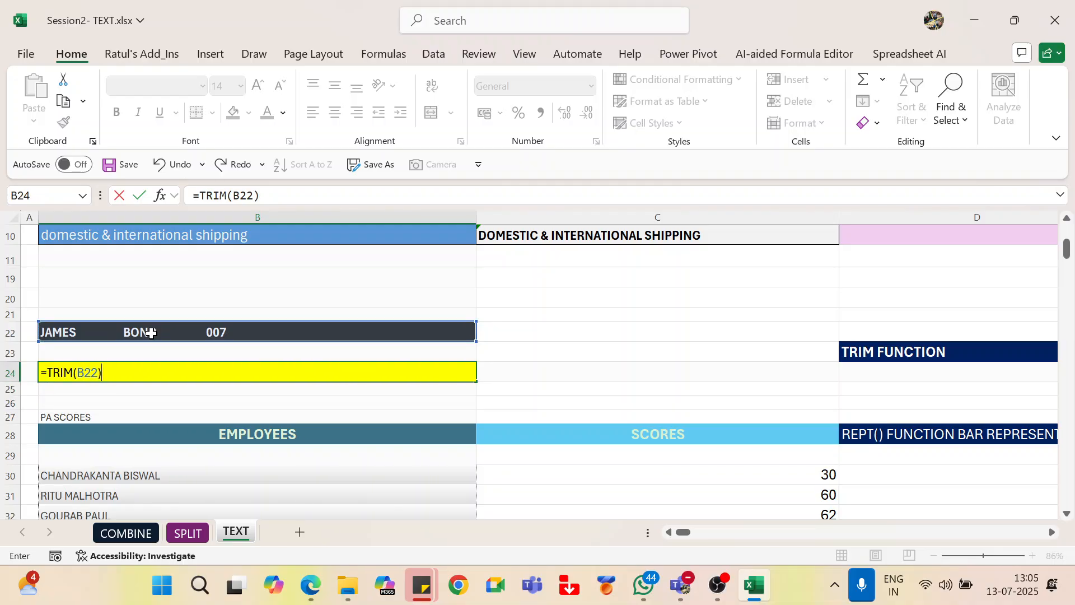
key(Return)
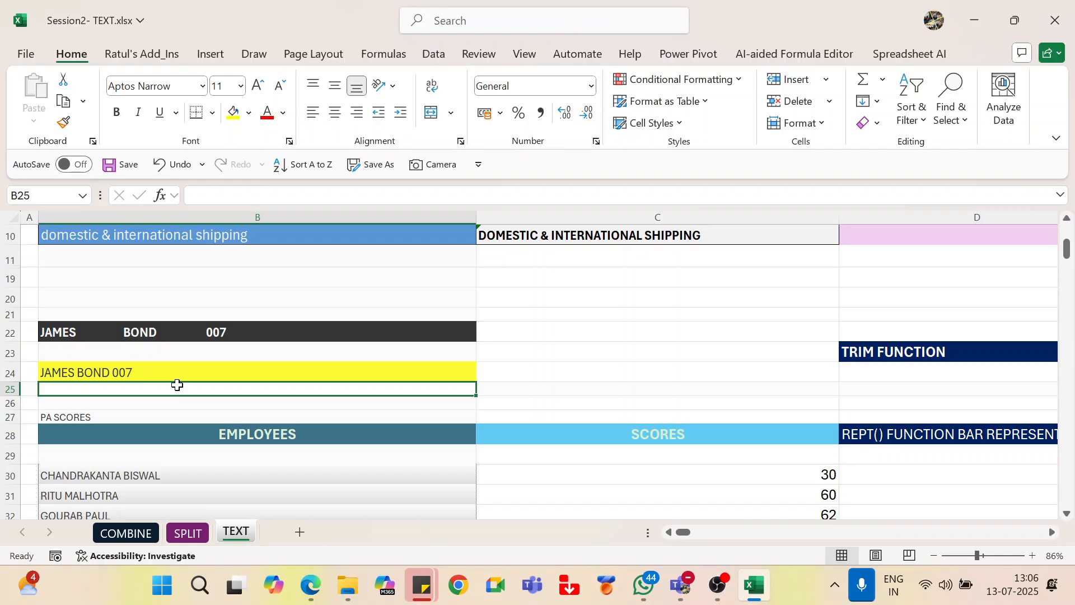
On the COMBINE sheet, wrap the existing CONCATENATE formula in E92 inside a TRIM function to remove extra spaces.
click(94, 369)
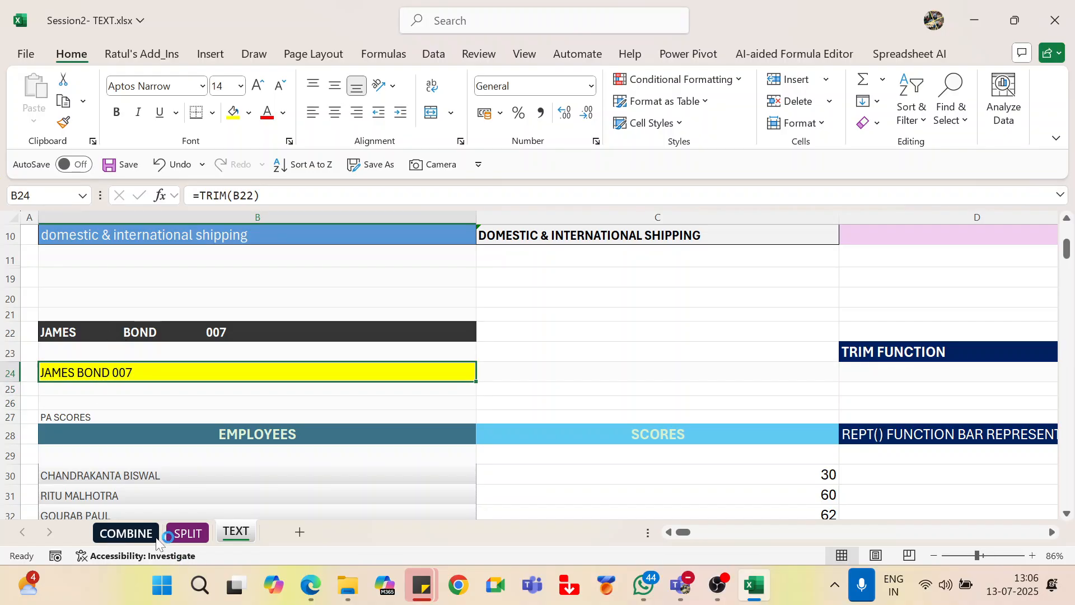
click(136, 532)
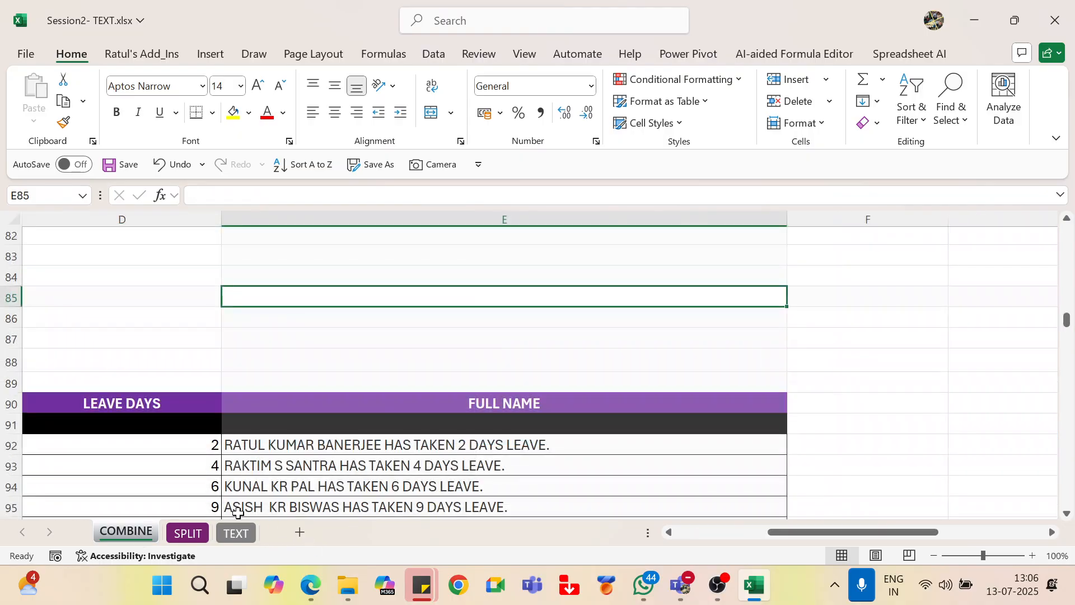
click(289, 443)
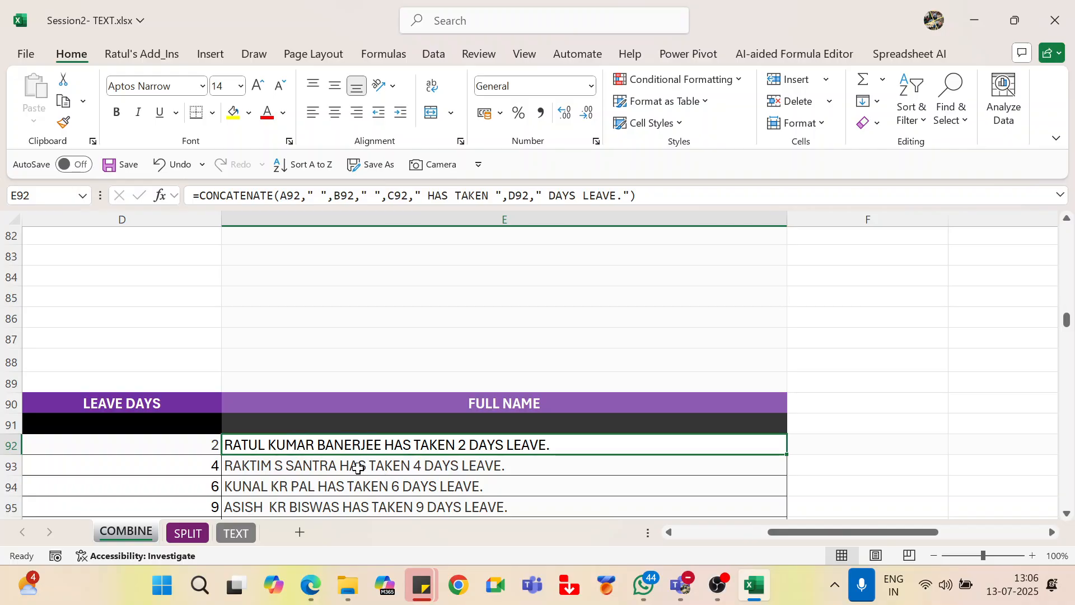
double_click(260, 443)
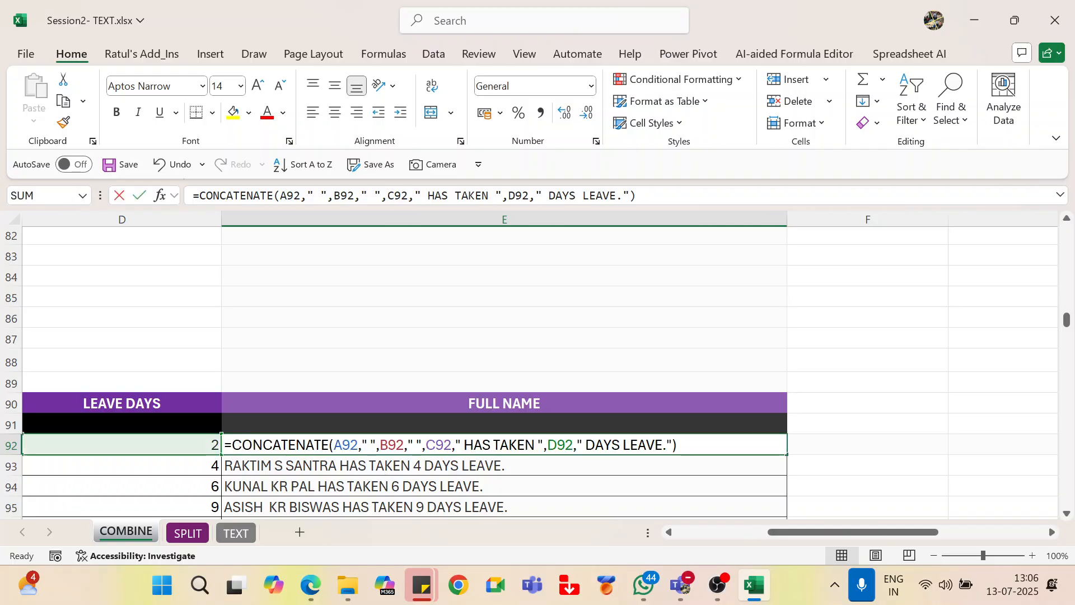
click(242, 445)
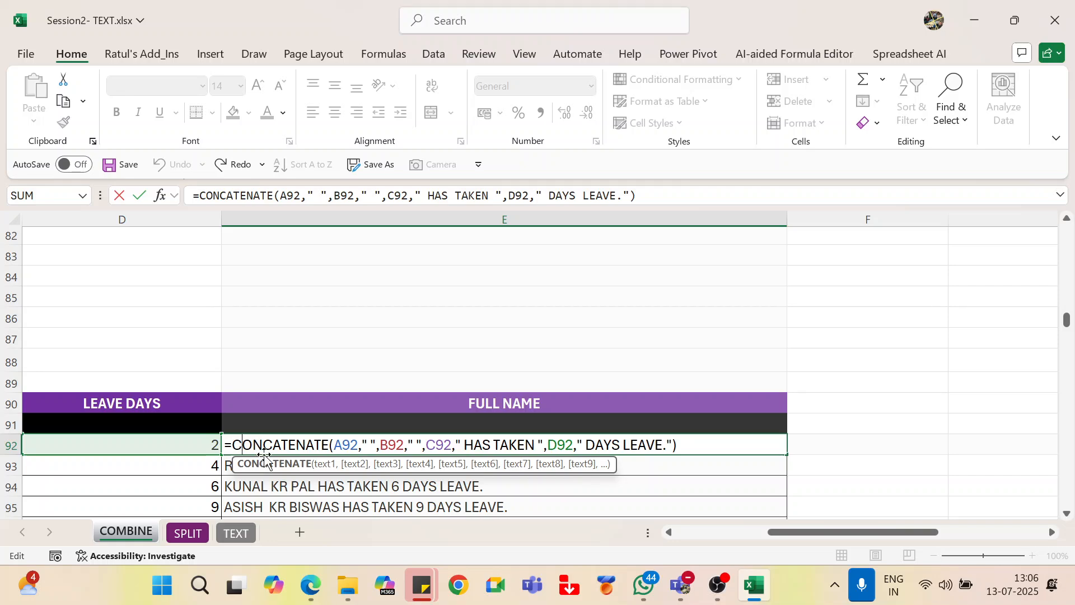
key(Left)
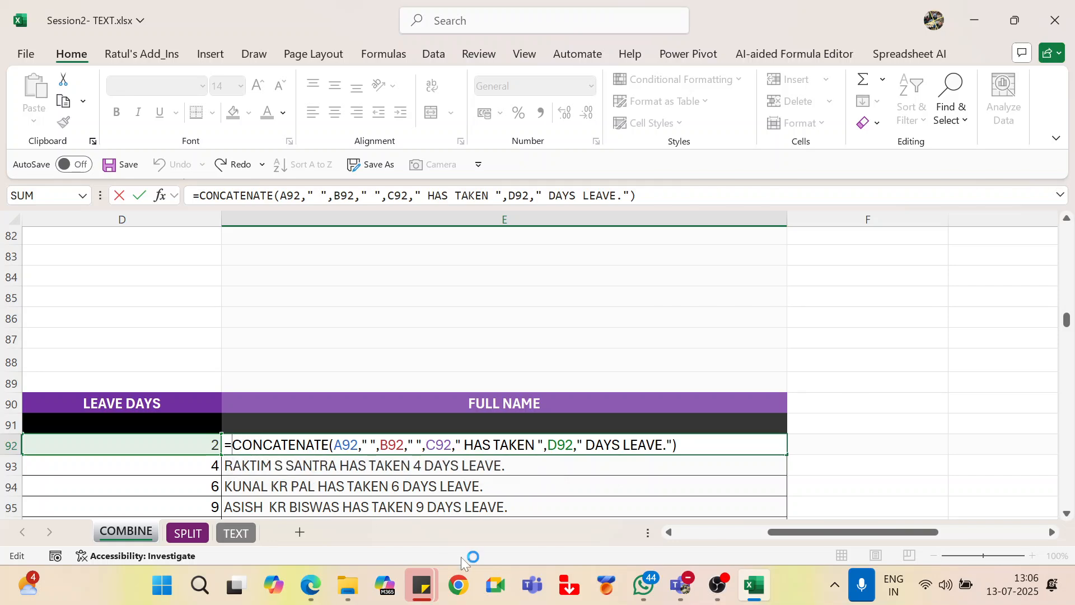
text(TRIM)
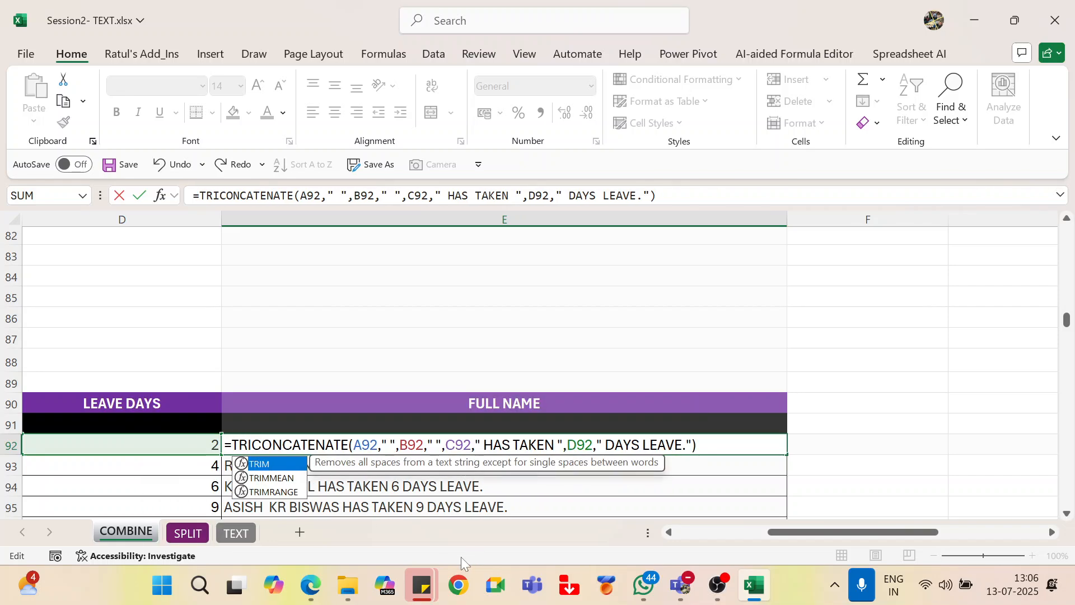
text(()
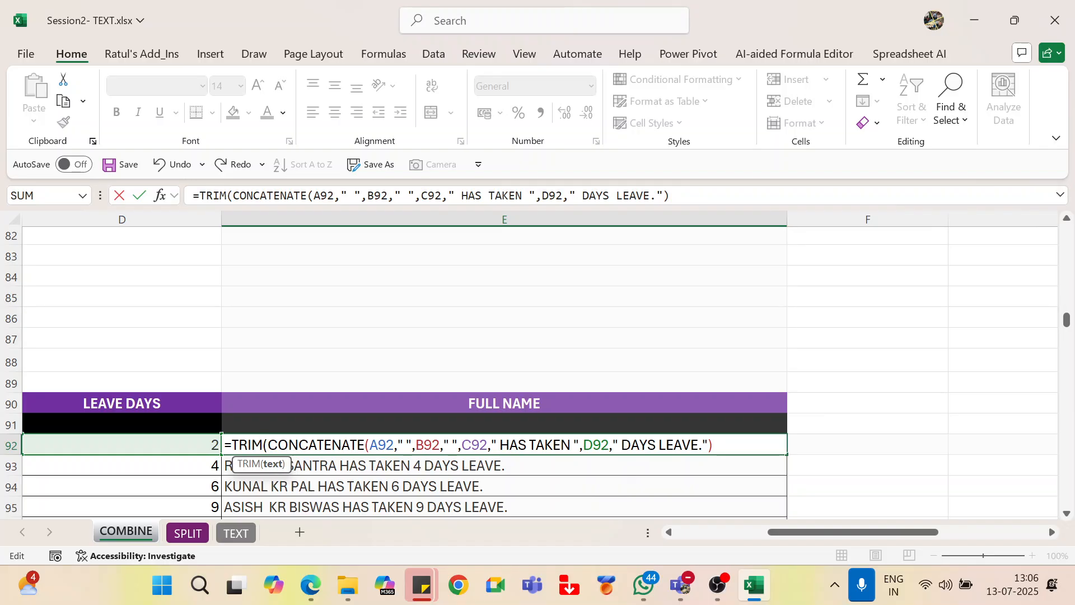
drag(268, 445, 714, 445)
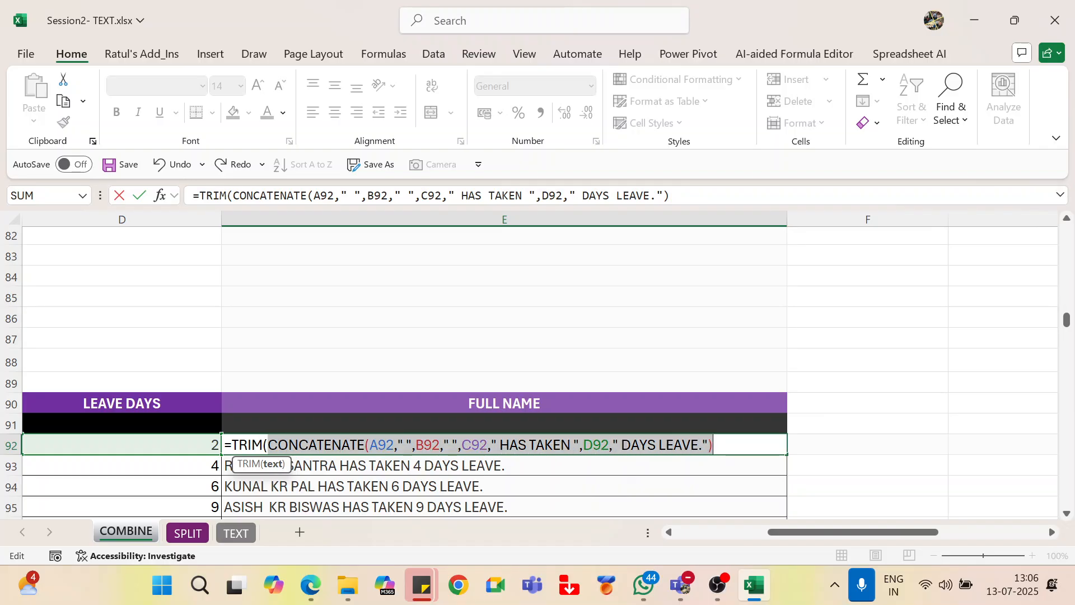
click(714, 445)
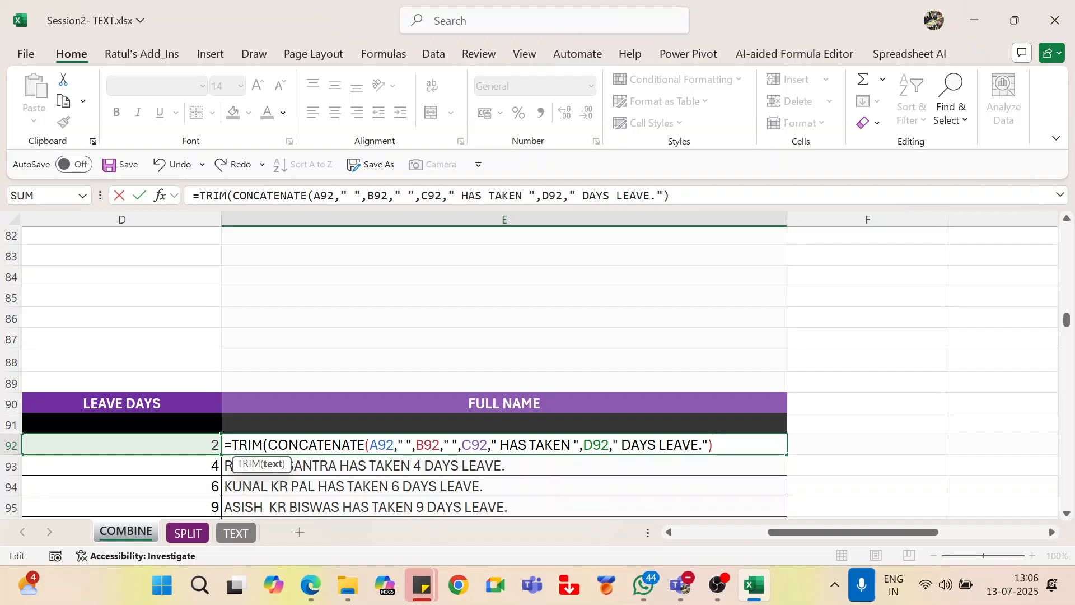
text())
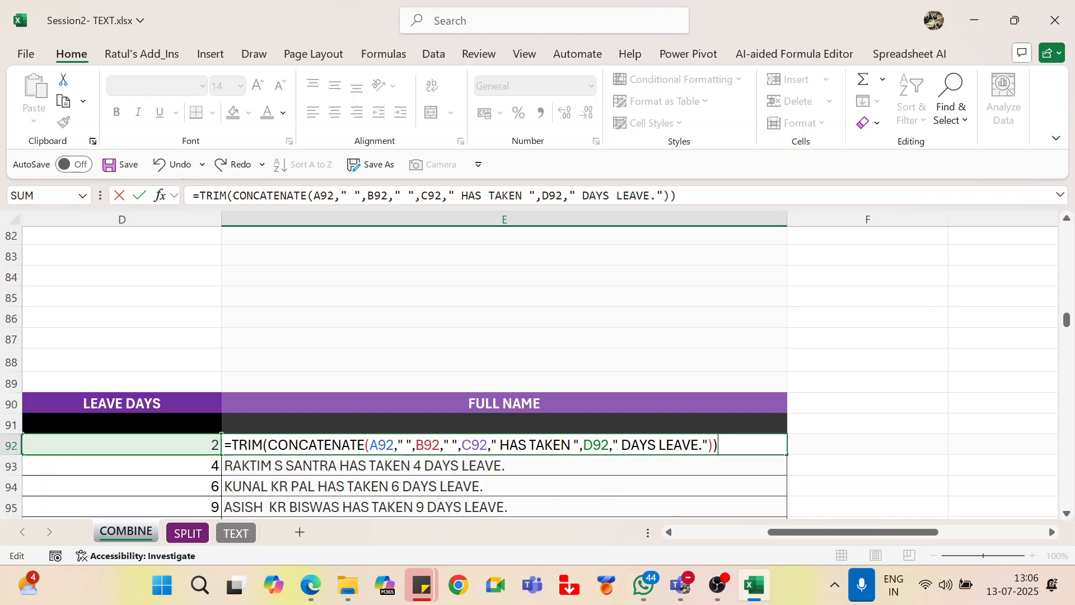
key(Return)
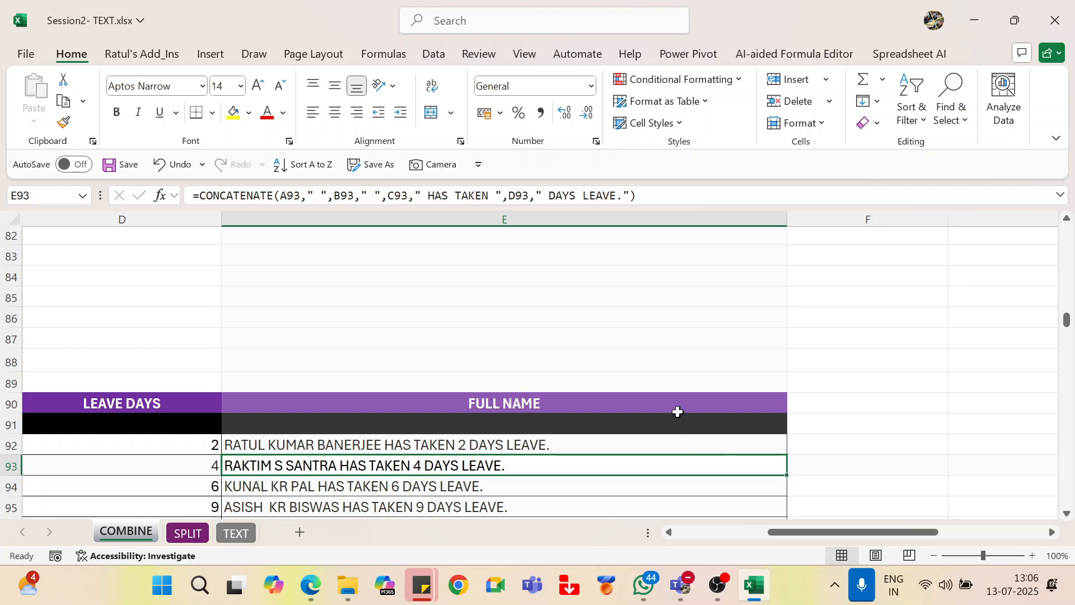
Fill the TRIM formula from E92 down the FULL NAME column and check the word spacing in E98.
scroll(677, 410, down, 3)
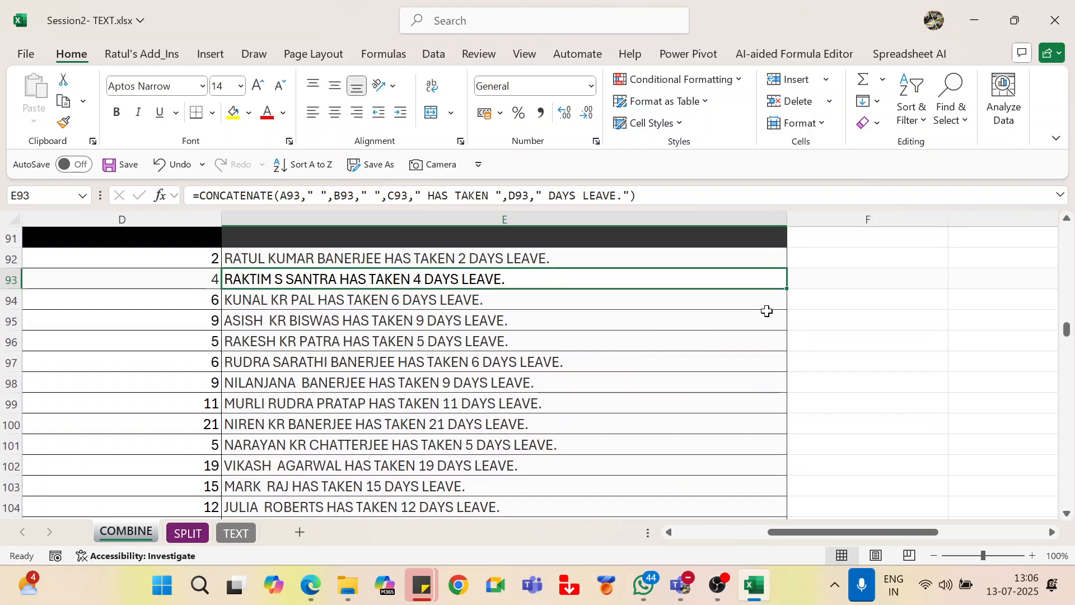
click(771, 260)
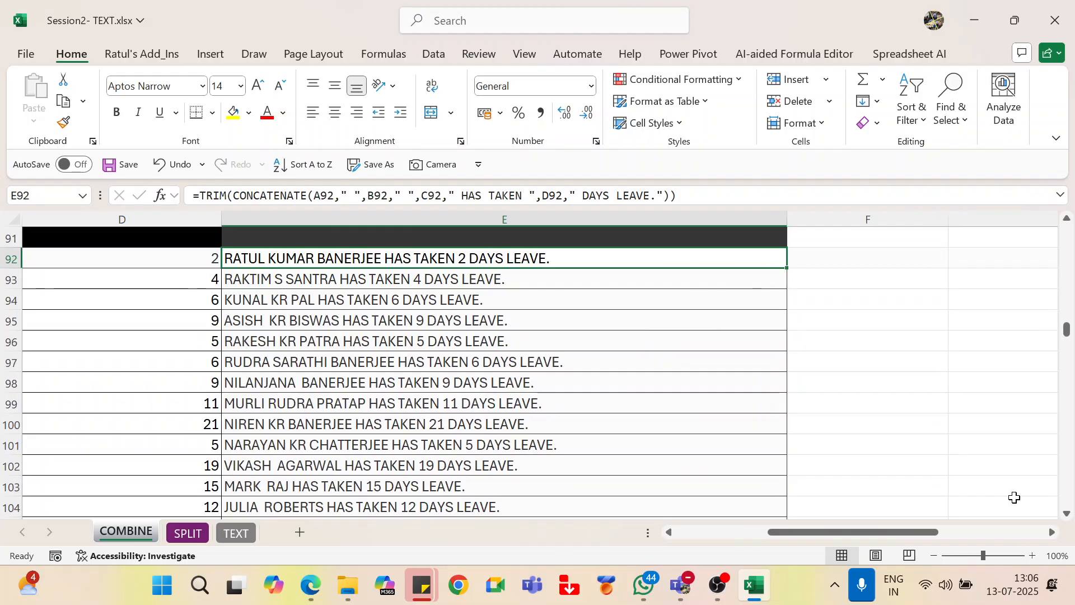
drag(984, 558, 980, 558)
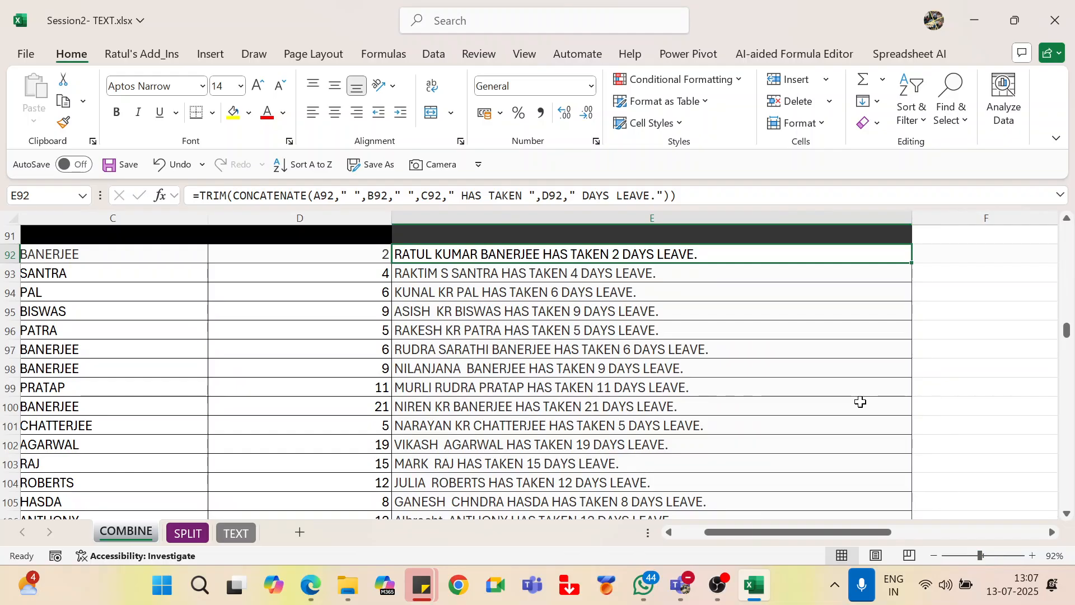
scroll(861, 401, left, 2)
scroll(861, 402, down, 1)
scroll(862, 396, up, 1)
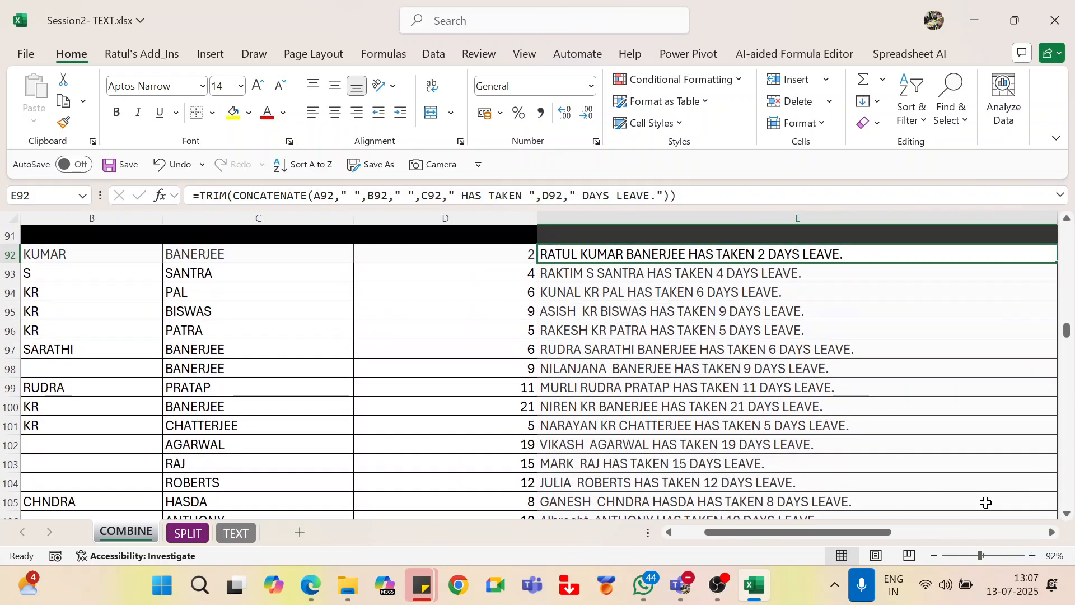
click(1051, 533)
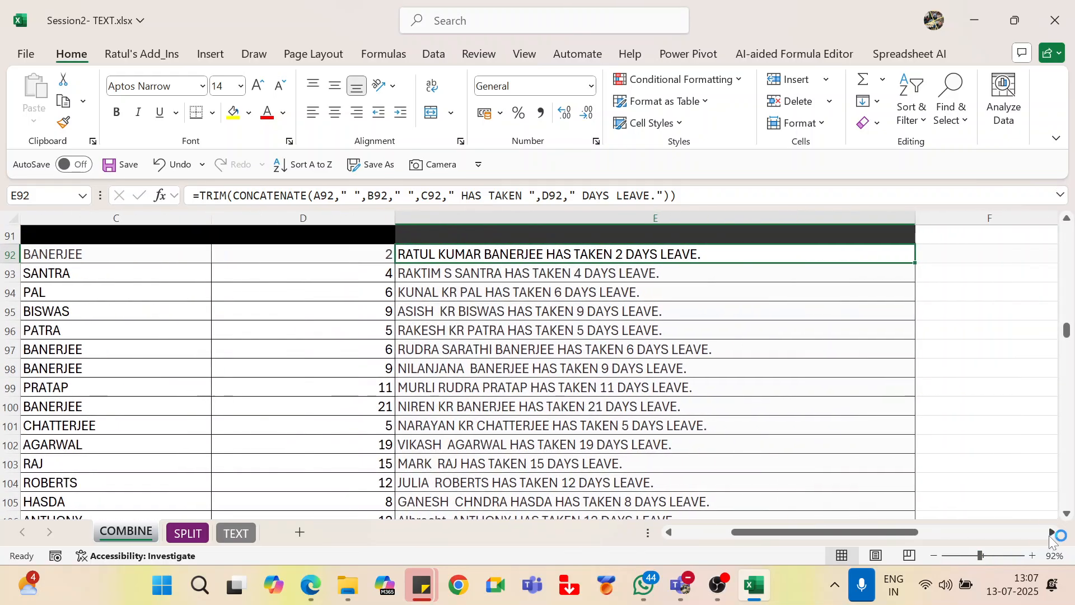
double_click(914, 260)
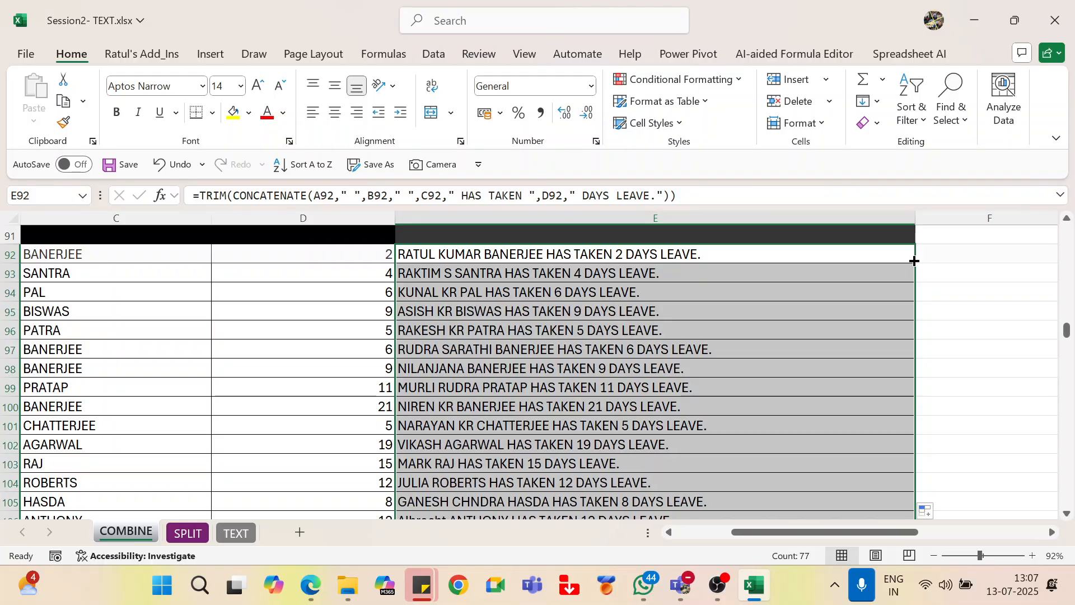
click(449, 373)
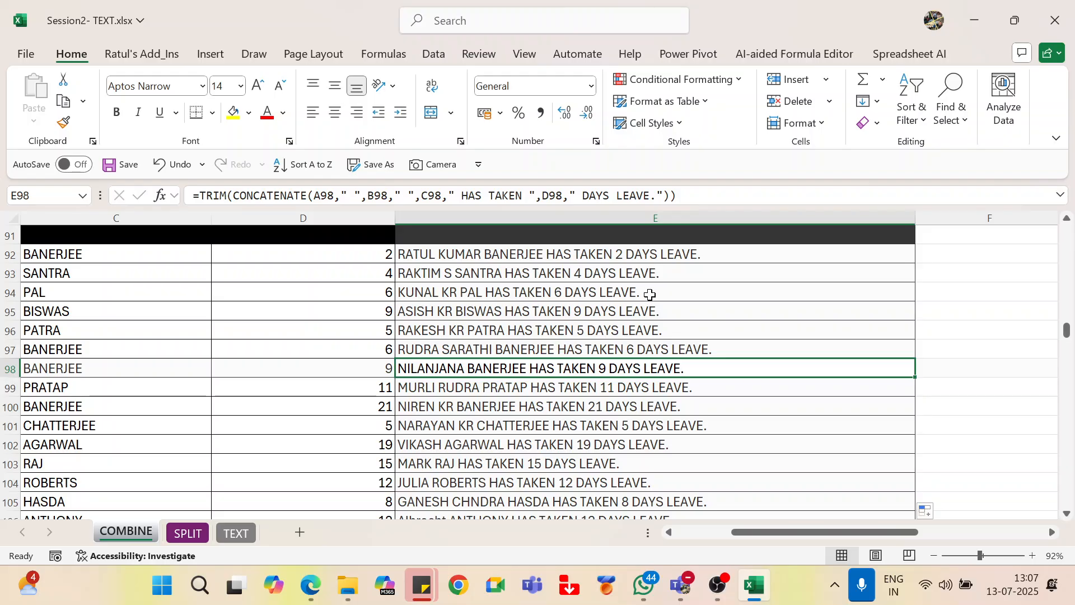
click(666, 260)
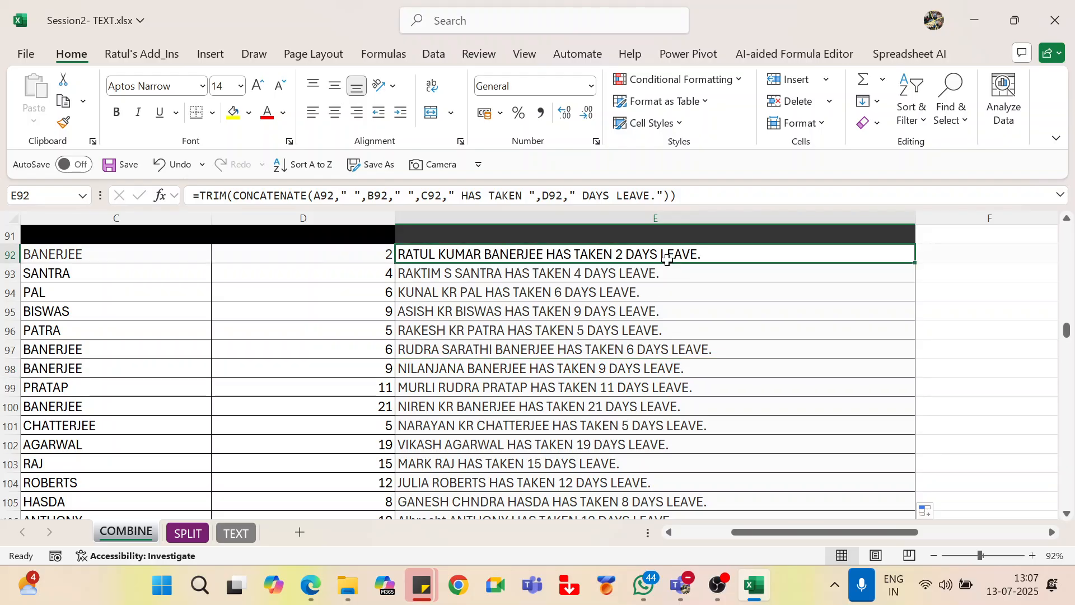
Go to cell D6, the first data row under PASTE VALJUE in the & / TEXTJOIN table.
scroll(667, 259, right, 5)
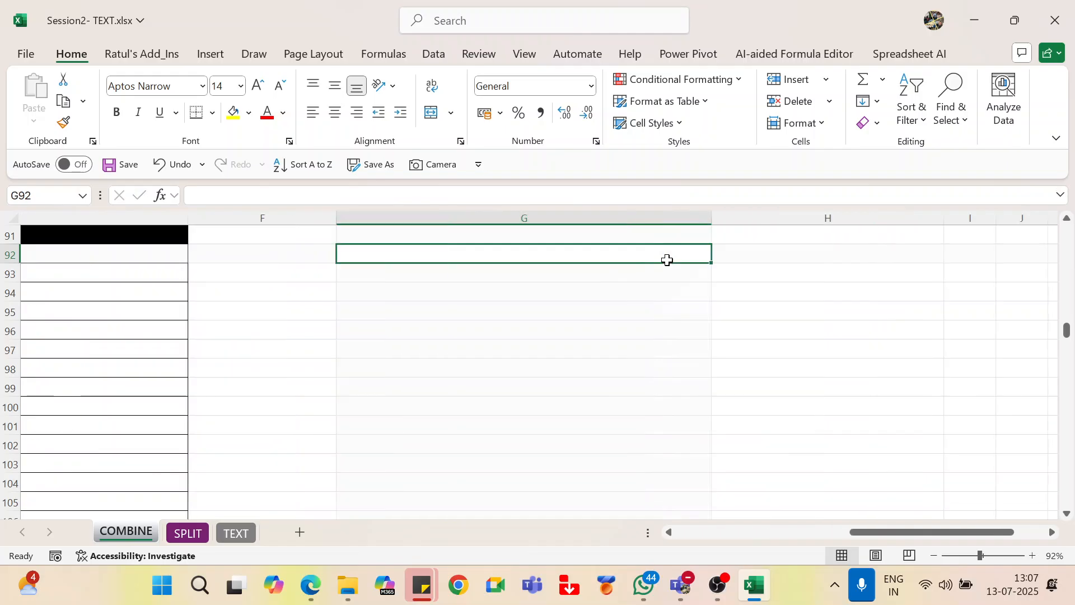
key(Left)
key(Left)
key(Left)
key(Left)
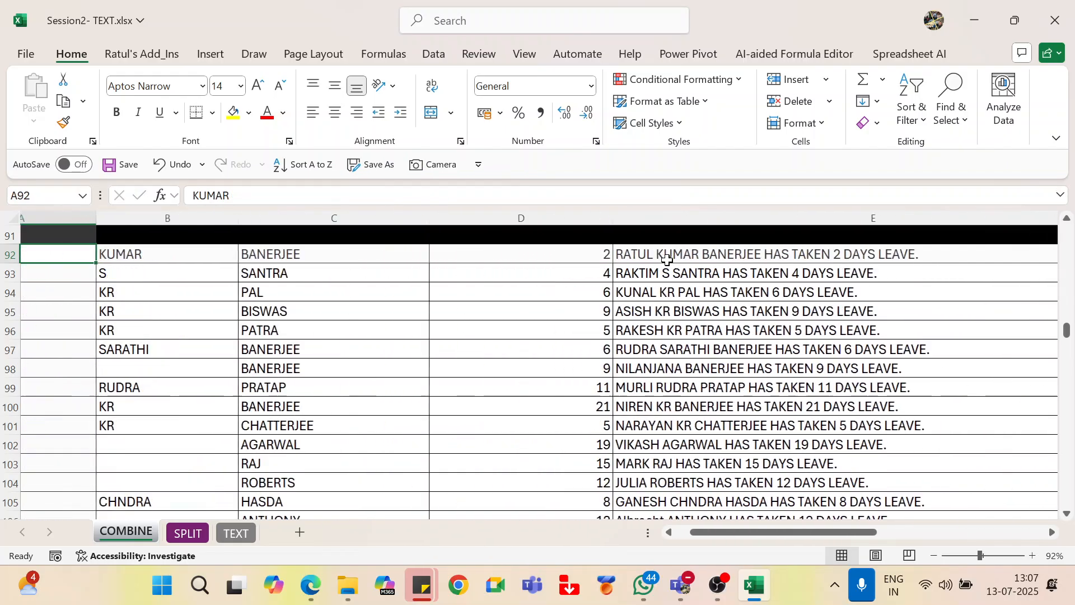
key(Up)
key(Up)
key(Up)
key(Up)
key(Up)
key(Up)
key(Up)
key(Up)
key(Up)
key(Up)
key(Up)
key(Up)
key(Up)
key(Up)
key(Up)
key(Up)
key(Up)
key(Up)
key(Up)
key(Up)
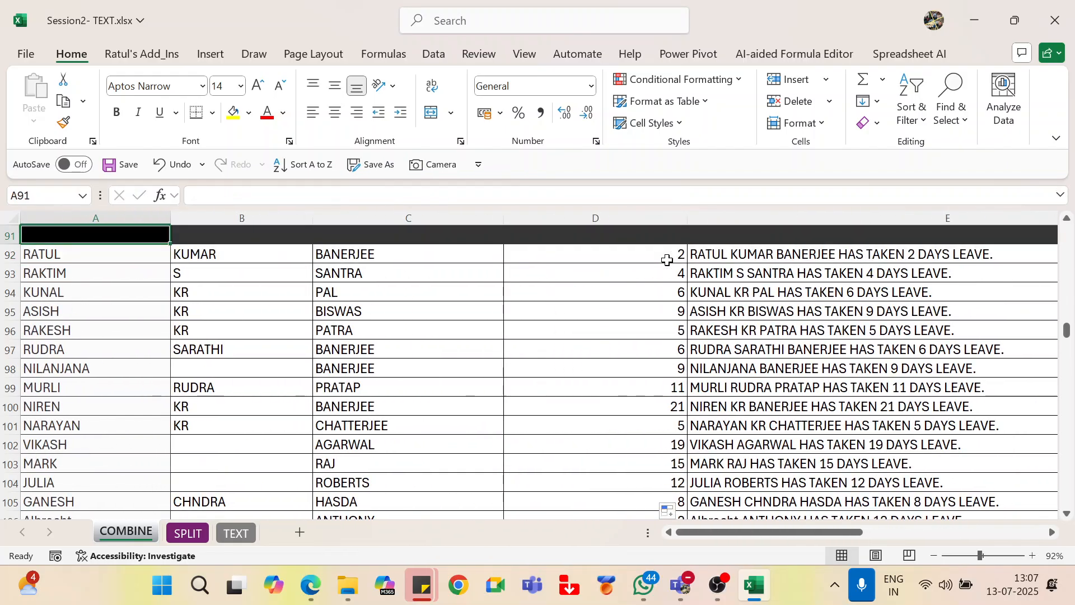
key(Up)
key(Up)
key(Up)
key(Up)
key(Up)
key(Up)
key(Up)
key(Up)
key(Up)
key(Up)
key(Up)
key(Up)
key(Up)
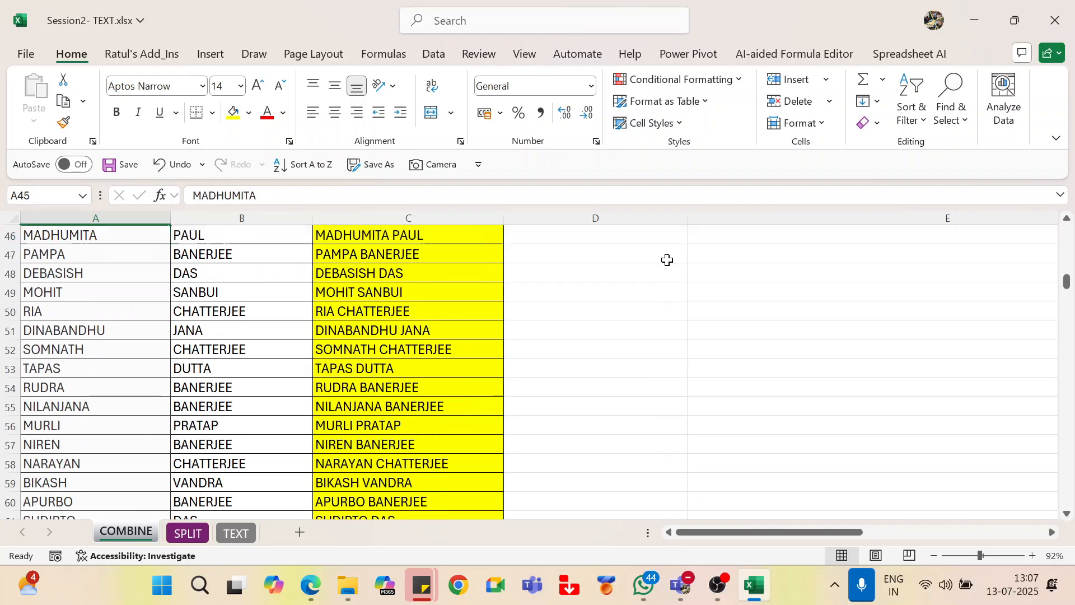
key(Up)
key(Up)
key(Up)
key(Up)
key(Up)
key(Up)
key(Up)
key(Up)
key(Up)
key(Up)
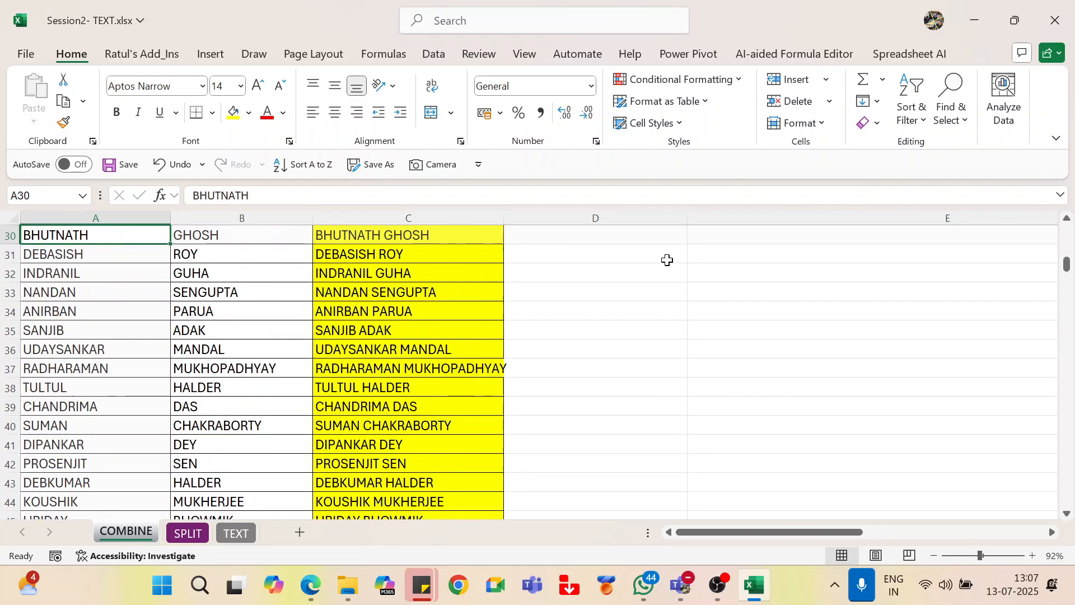
key(Up)
key(Up)
key(Up)
key(Up)
key(Up)
key(Up)
key(Up)
key(Up)
key(Up)
key(Up)
key(Up)
key(Up)
key(Up)
key(Up)
key(Up)
key(Up)
key(Up)
key(Up)
key(Up)
key(Up)
key(Down)
key(Down)
key(Down)
key(Up)
key(Right)
key(Right)
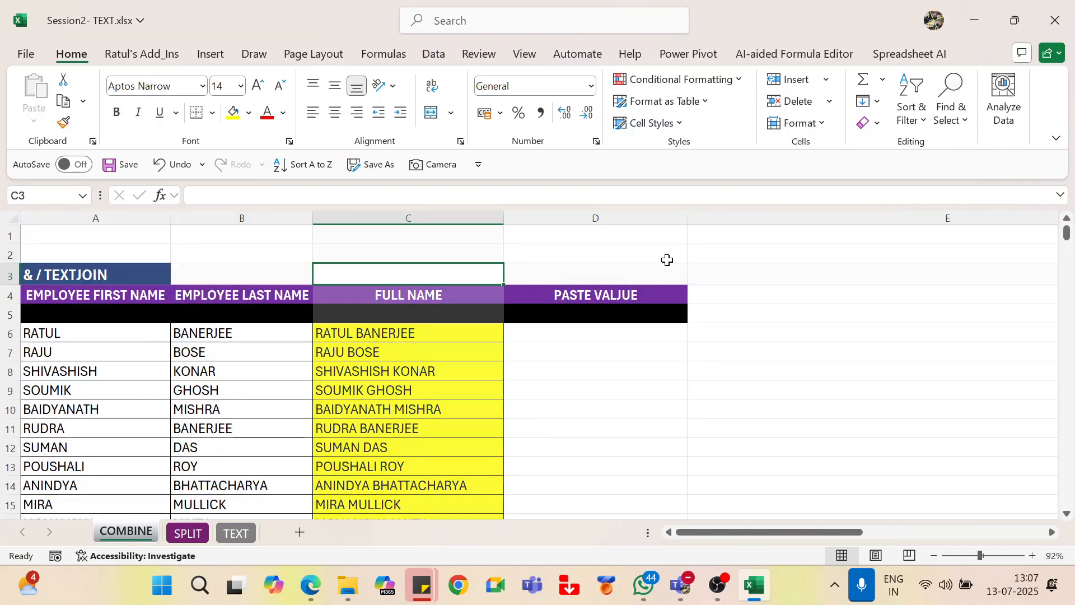
key(Right)
key(Down)
key(Down)
key(Down)
Enter =TEXTJOIN(" ",TRUE,A6,B6) in D6 to join the first and last names with a space, ignoring empty cells.
text(=)
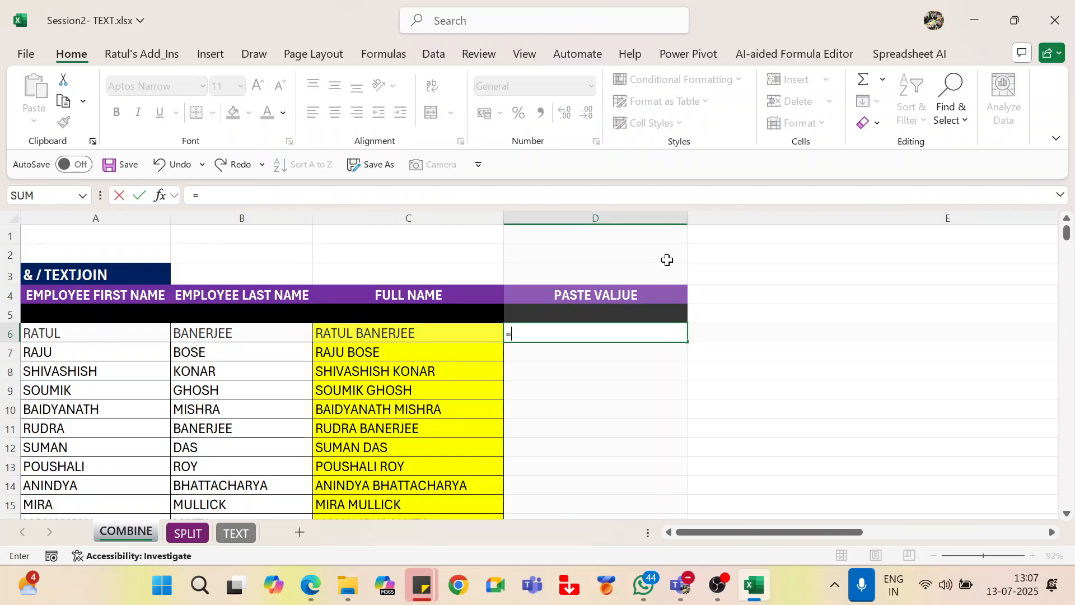
text(TEXT)
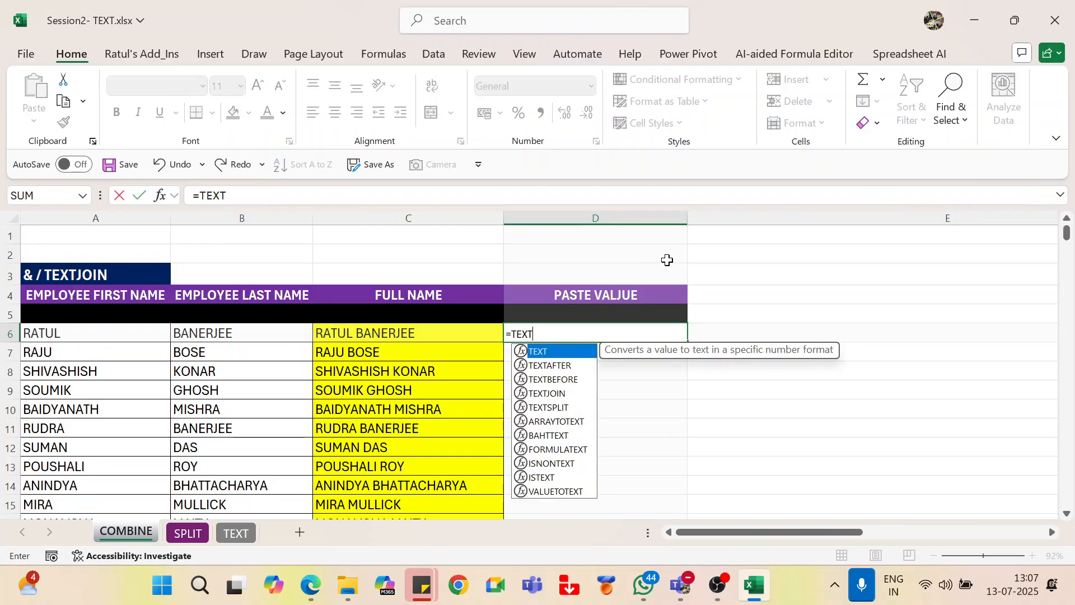
text(J)
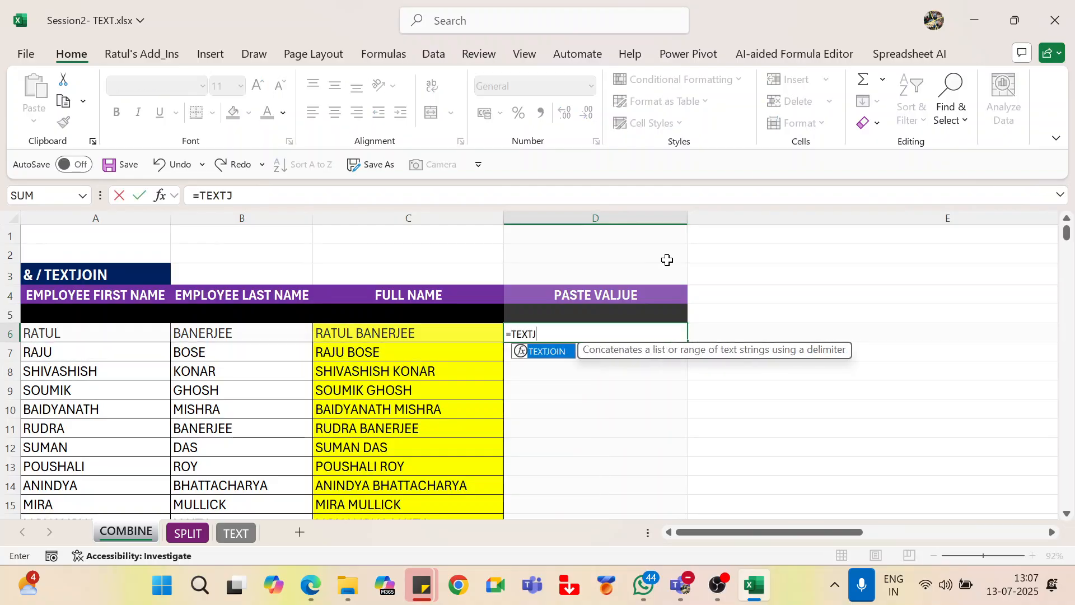
key(Tab)
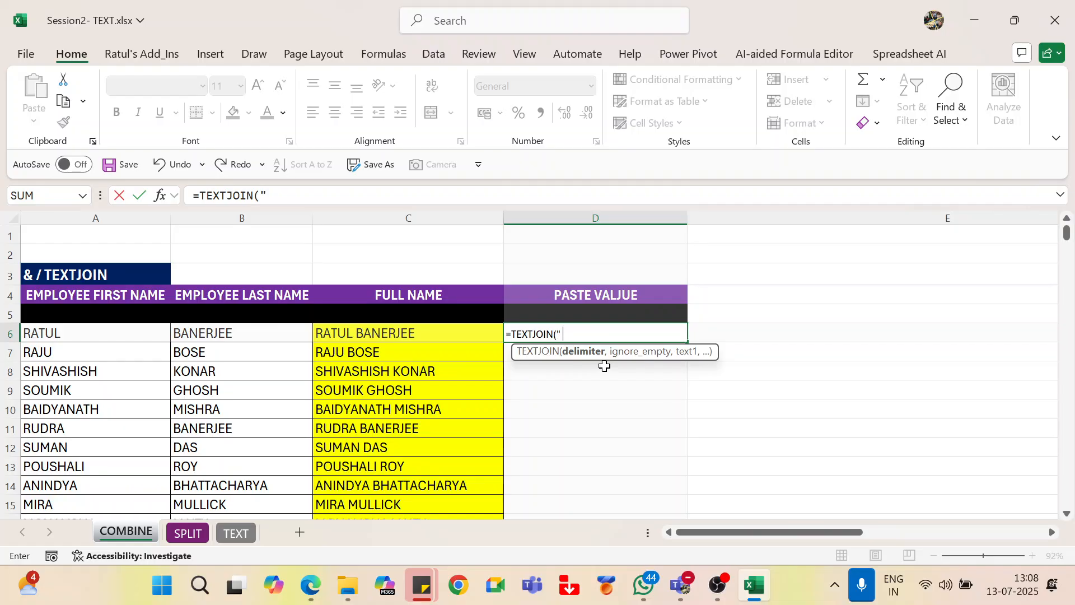
text(",)
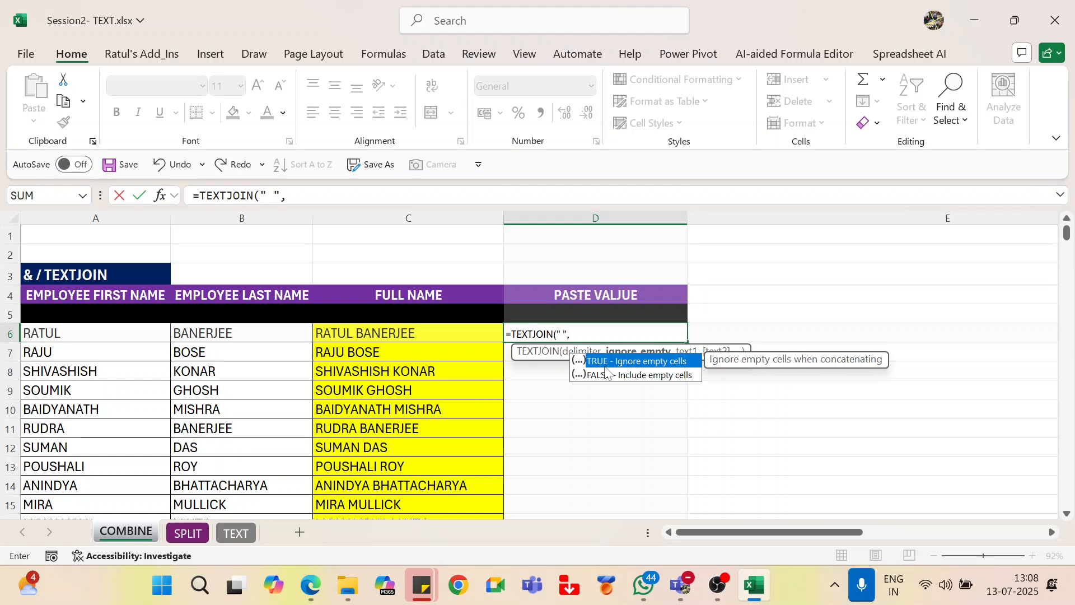
double_click(604, 365)
text(,)
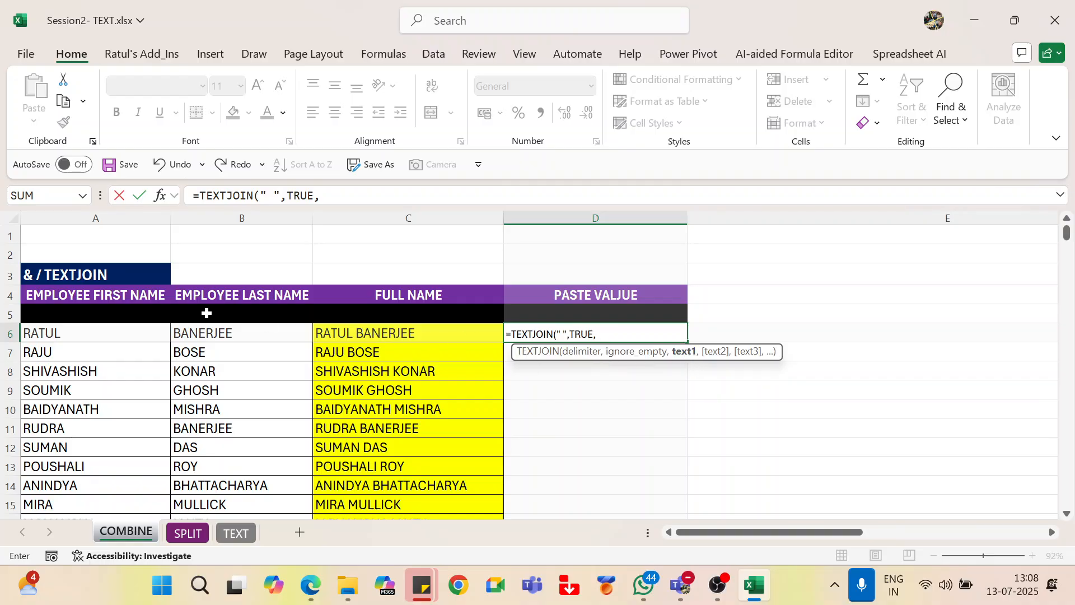
click(112, 333)
text(,)
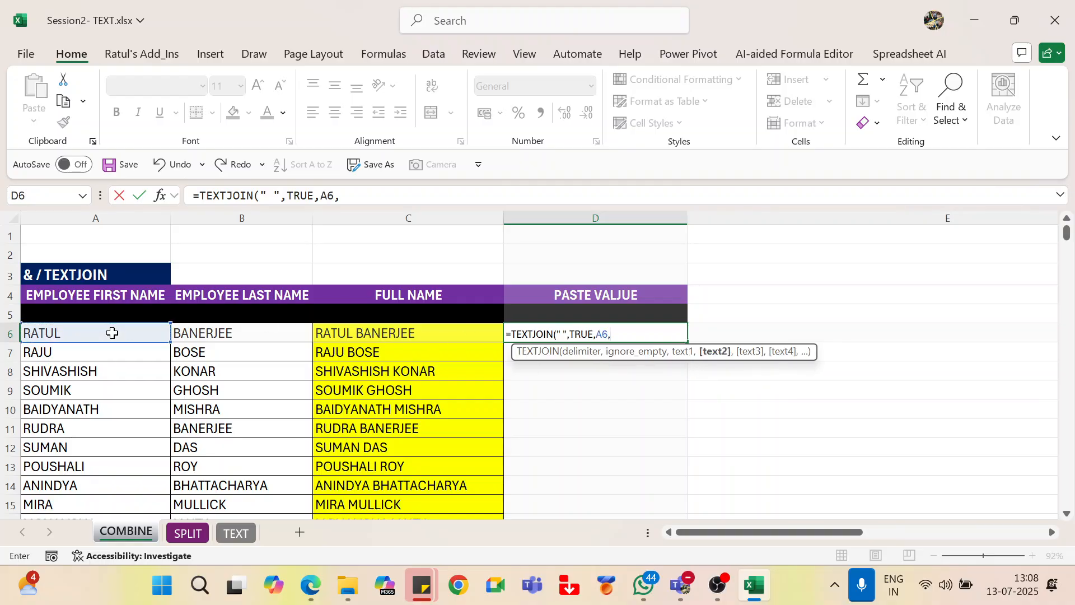
click(253, 333)
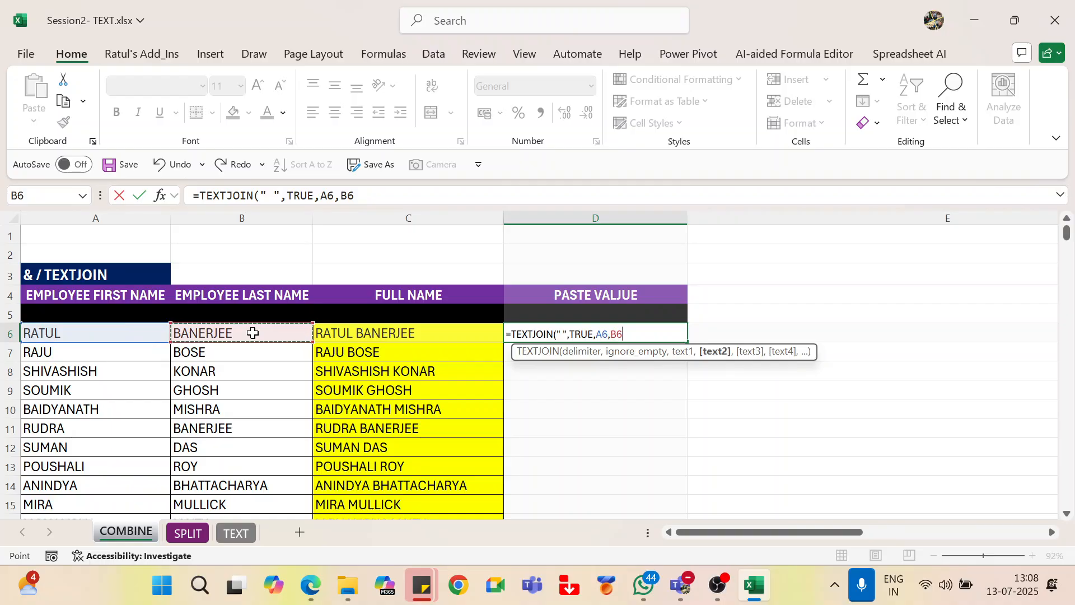
text())
key(Return)
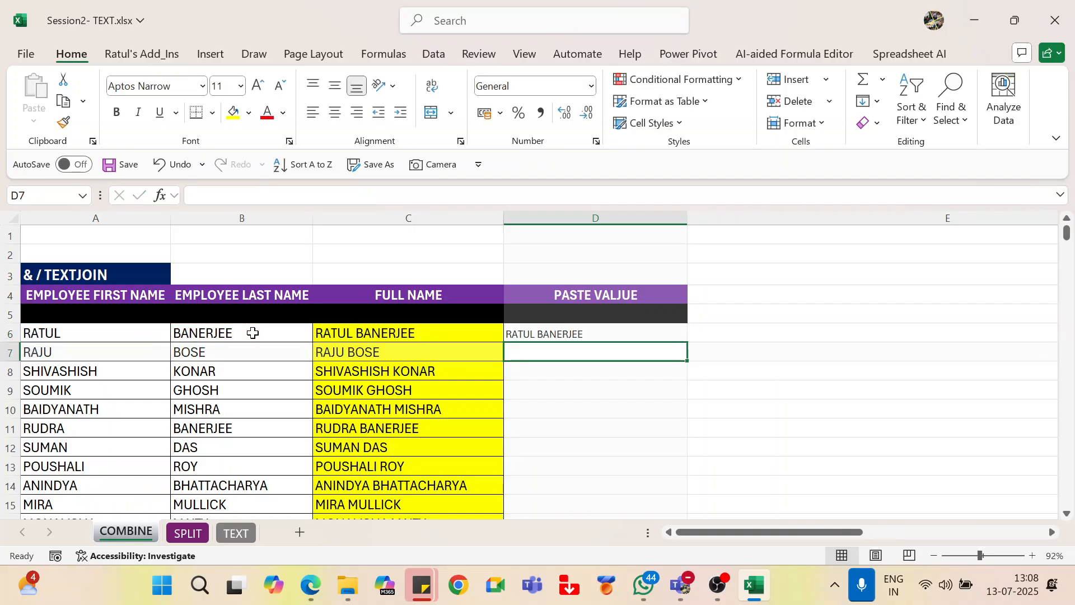
Fill the TEXTJOIN formula from D6 down the PASTE VALJUE column and check the filled rows.
click(582, 333)
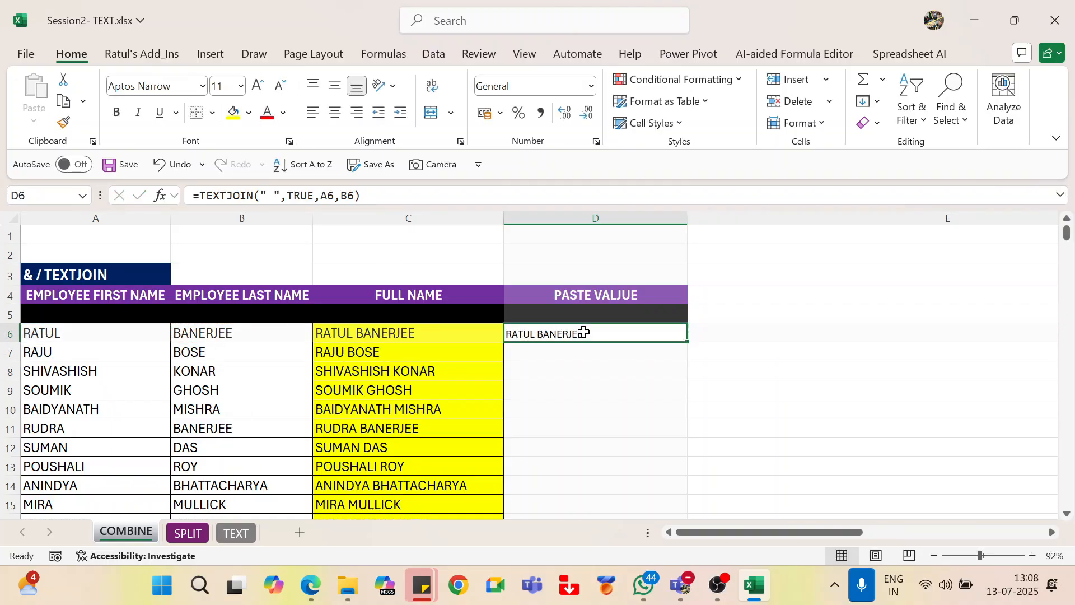
double_click(690, 345)
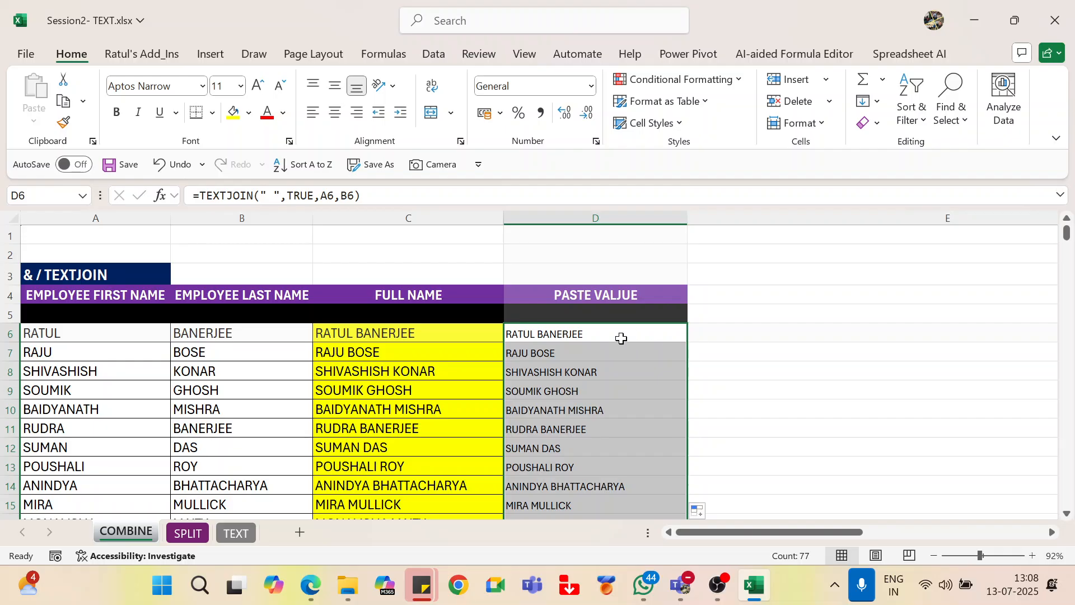
scroll(617, 346, down, 20)
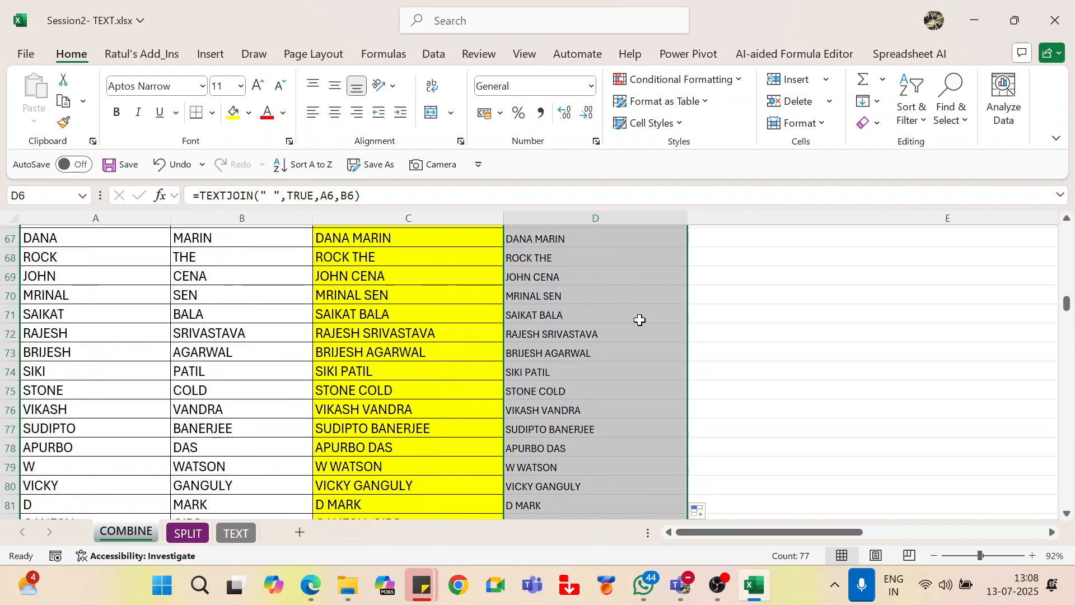
Go to E92 in the CONCATENATE table and review its TRIM(CONCATENATE) formula without changing it.
scroll(638, 319, down, 8)
click(755, 264)
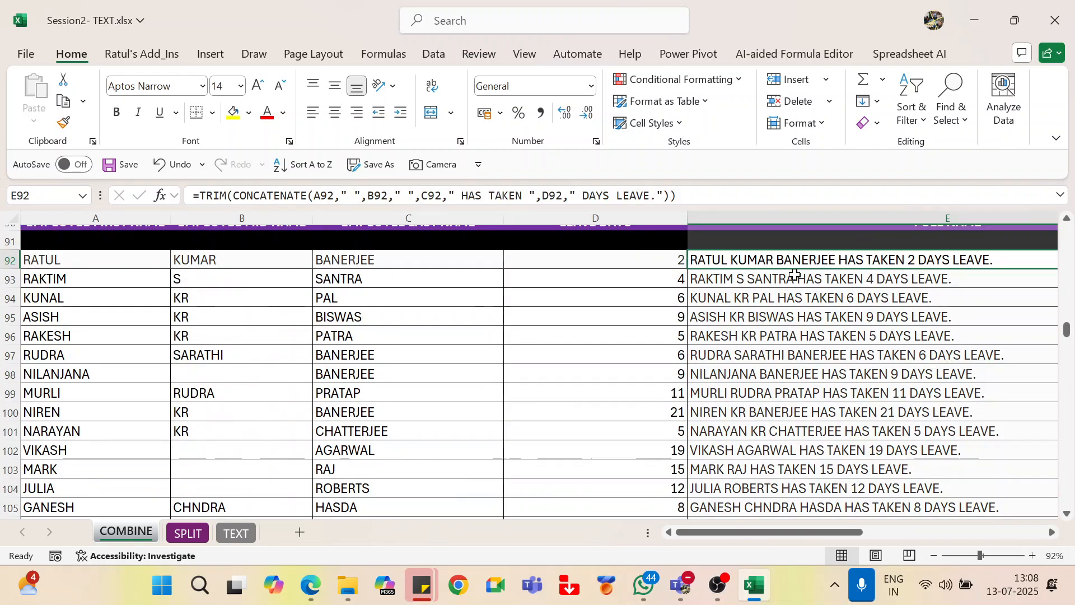
scroll(920, 334, right, 3)
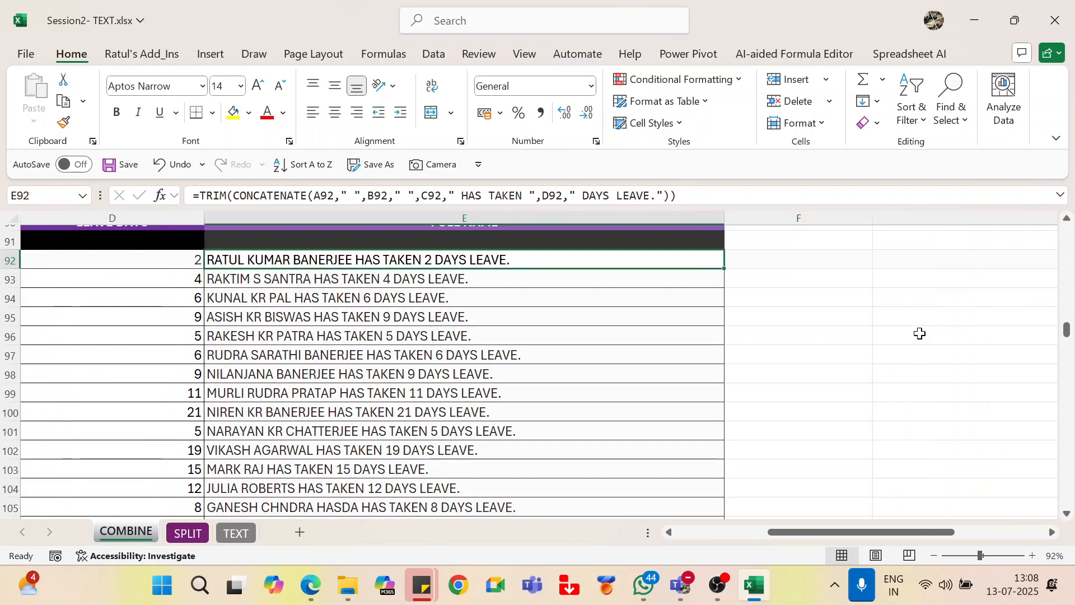
double_click(323, 260)
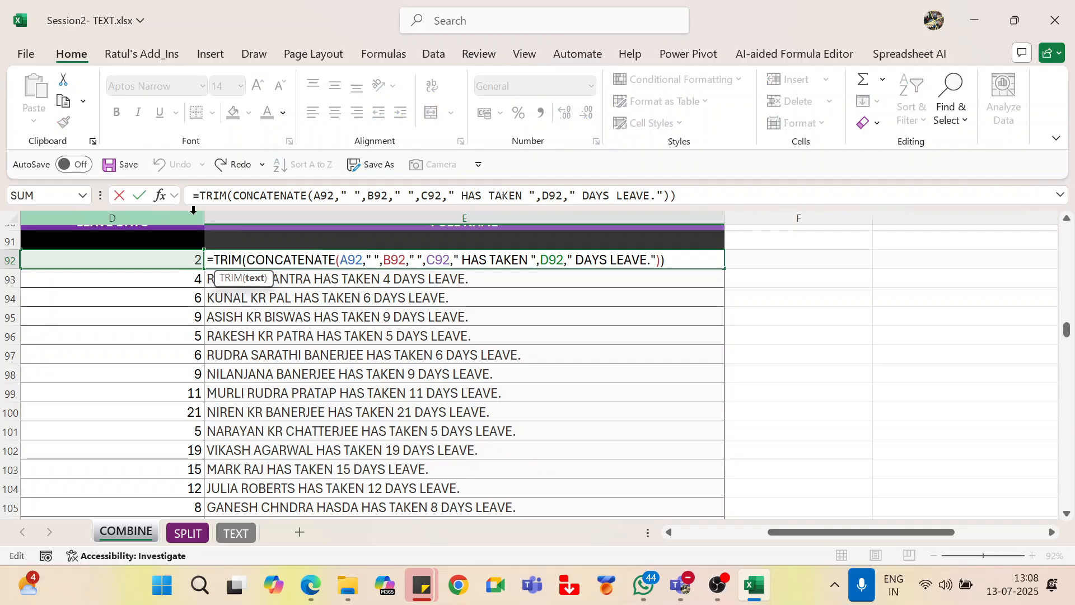
key(Escape)
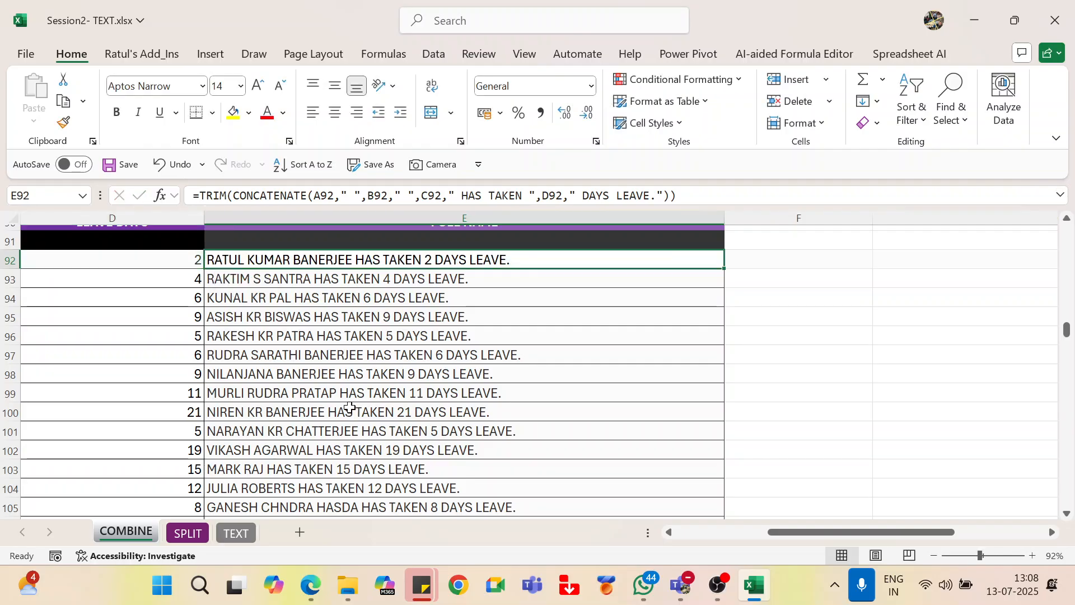
Look over row 92 of the CONCATENATE table, from the free cell G92 back to the name cells A92 to C92.
key(Right)
key(Right)
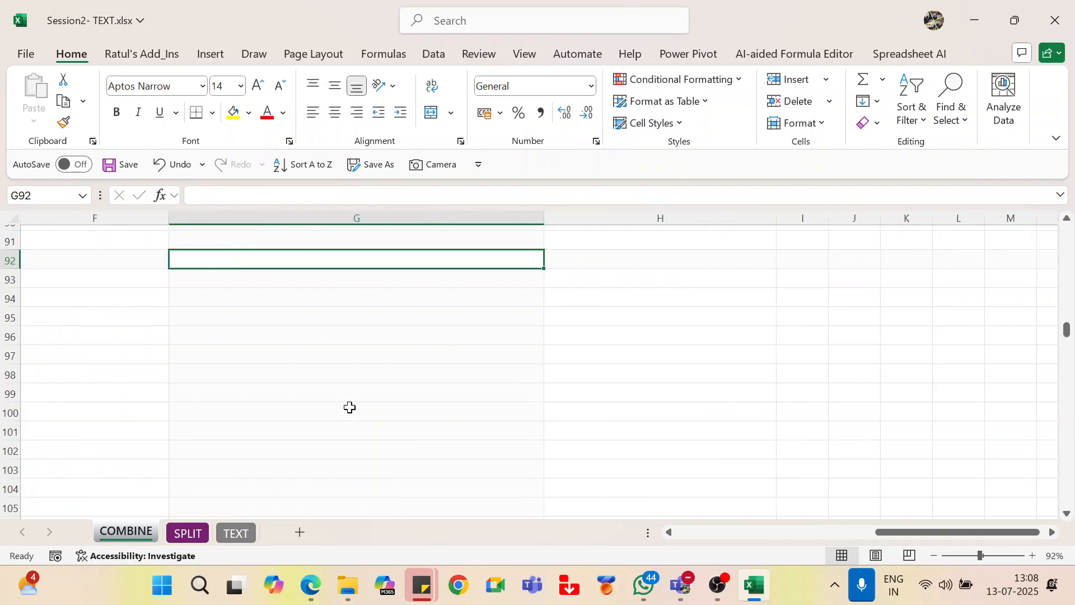
key(Left)
key(Left)
key(Left)
key(Left)
key(Left)
key(Left)
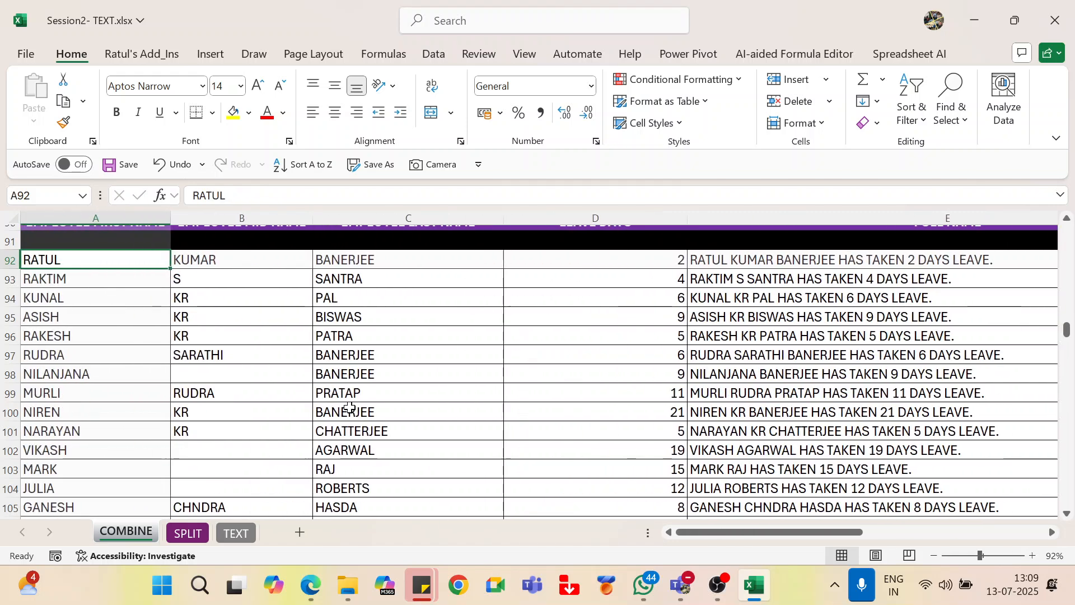
key(Right)
key(Right)
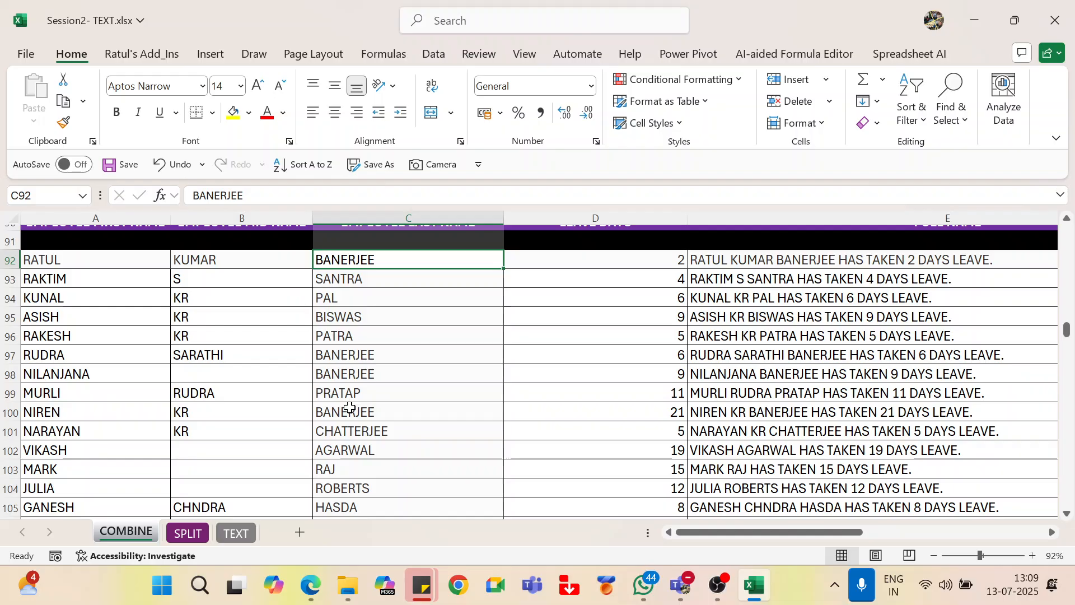
Start a TEXTJOIN formula in G92 with a space " " as the delimiter and TRUE to ignore empty cells.
key(Right)
key(Right)
key(Right)
key(Right)
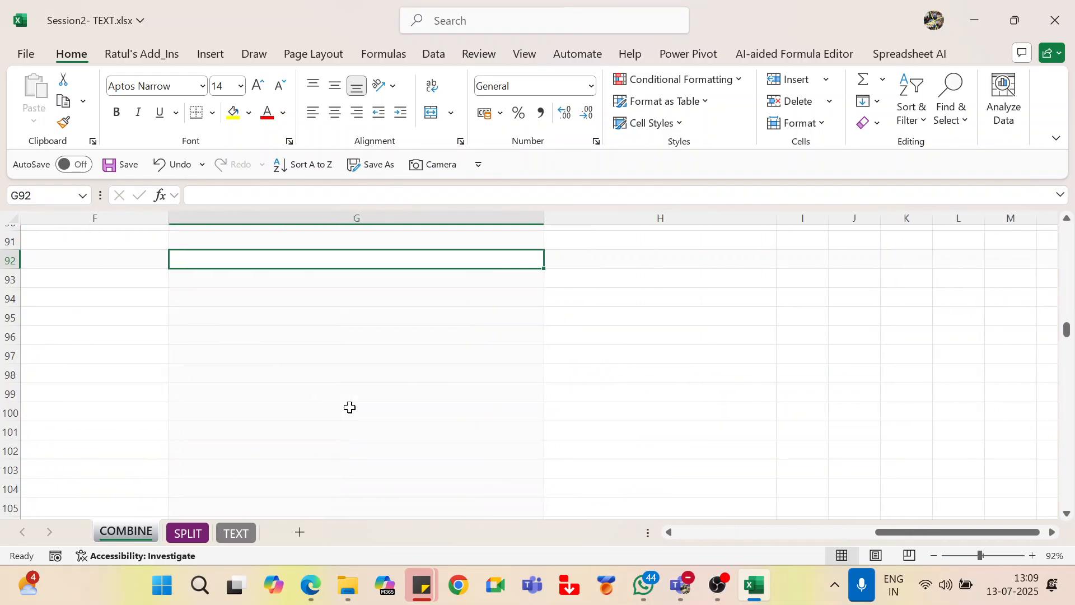
text(=TEX)
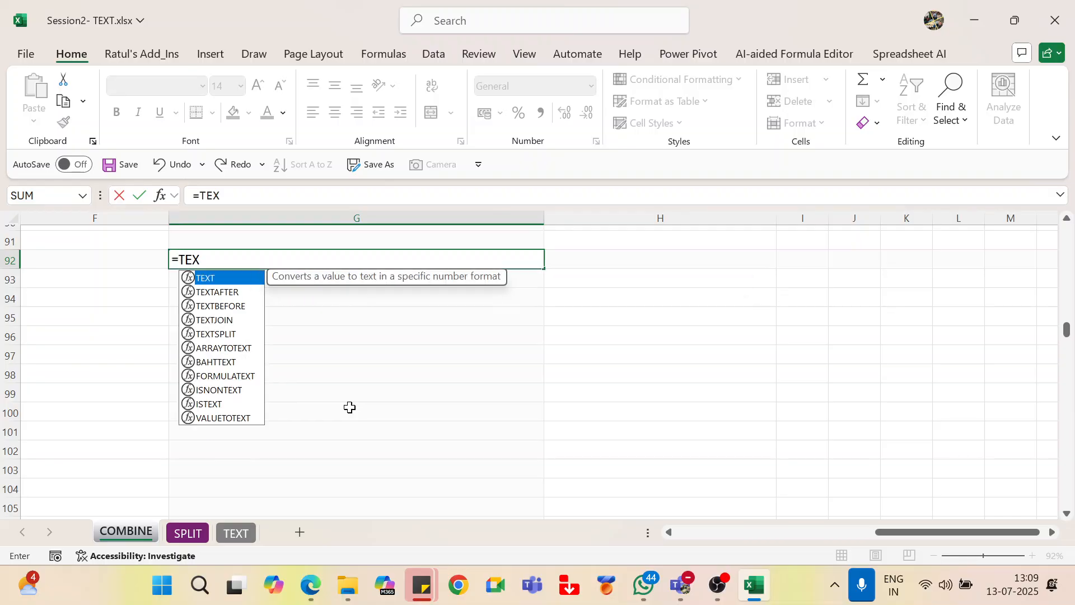
text(TJ)
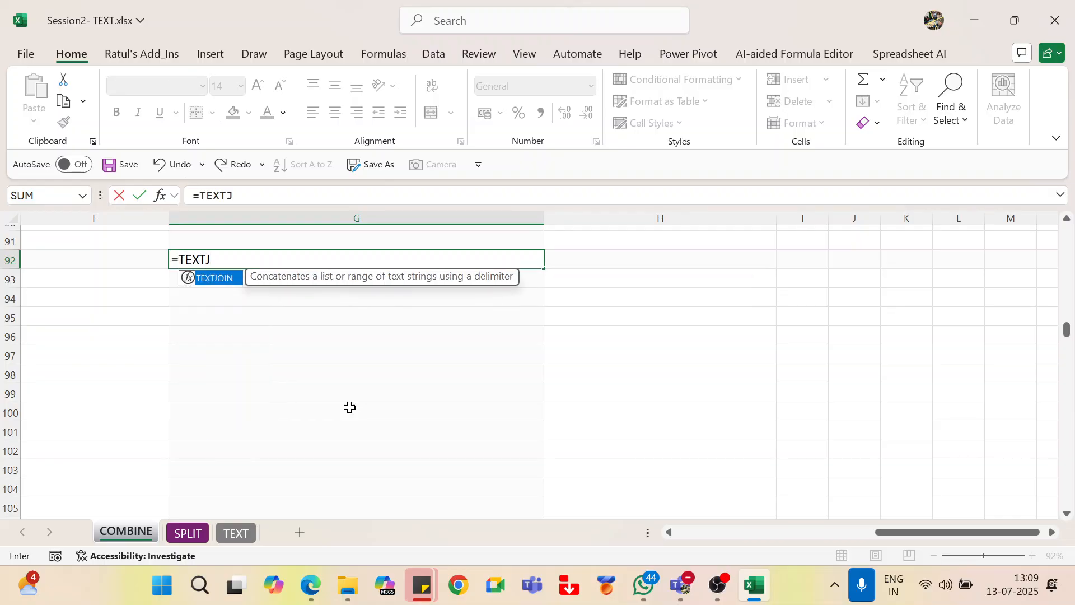
key(Tab)
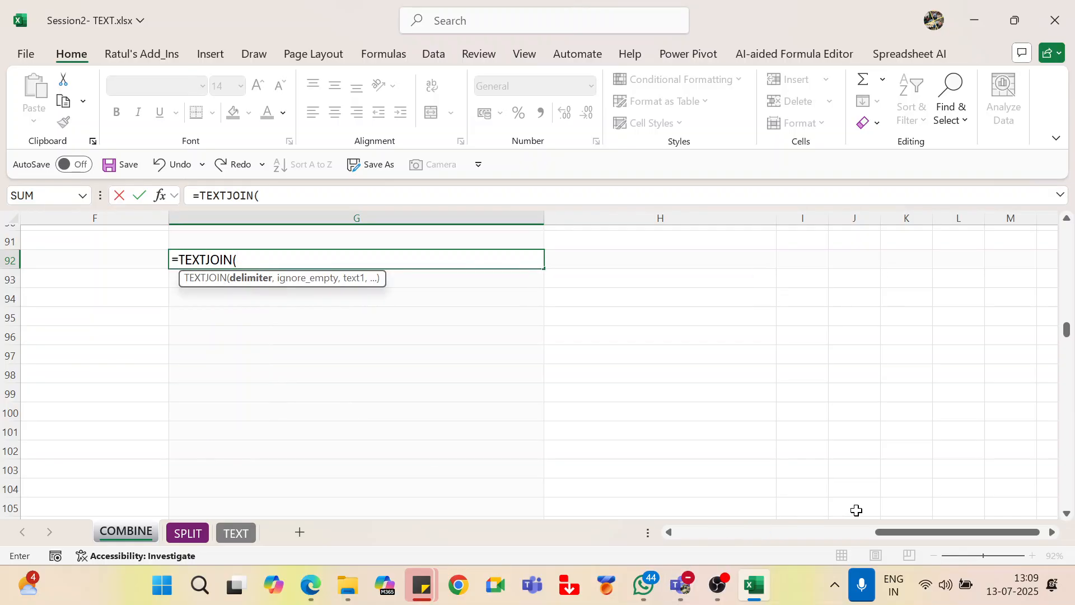
mouse_move(879, 532)
mouse_down()
mouse_move(683, 542)
mouse_move(890, 540)
mouse_up()
text(")
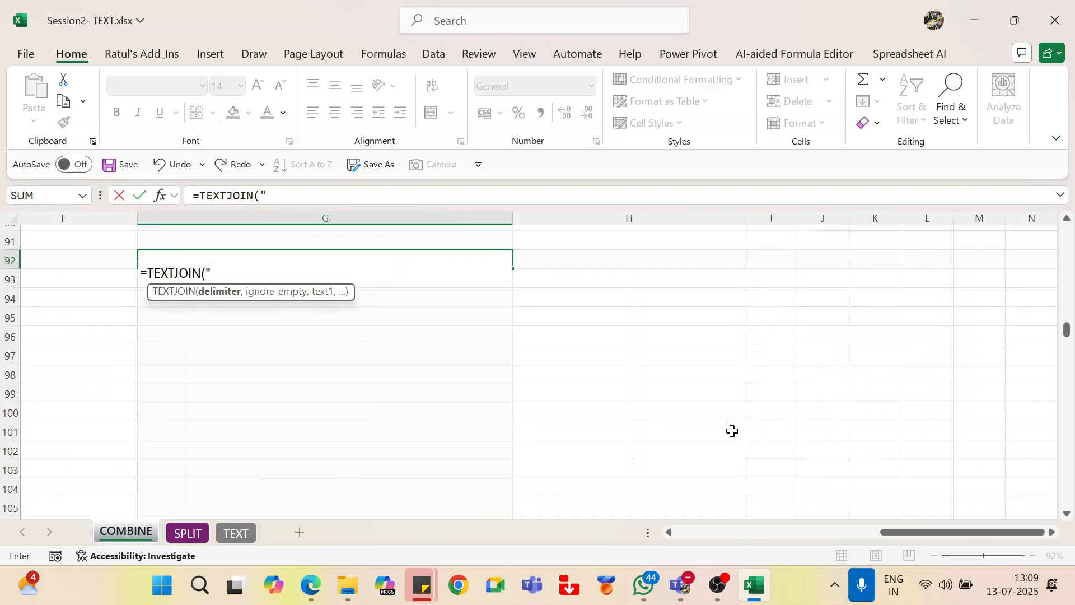
text( ",)
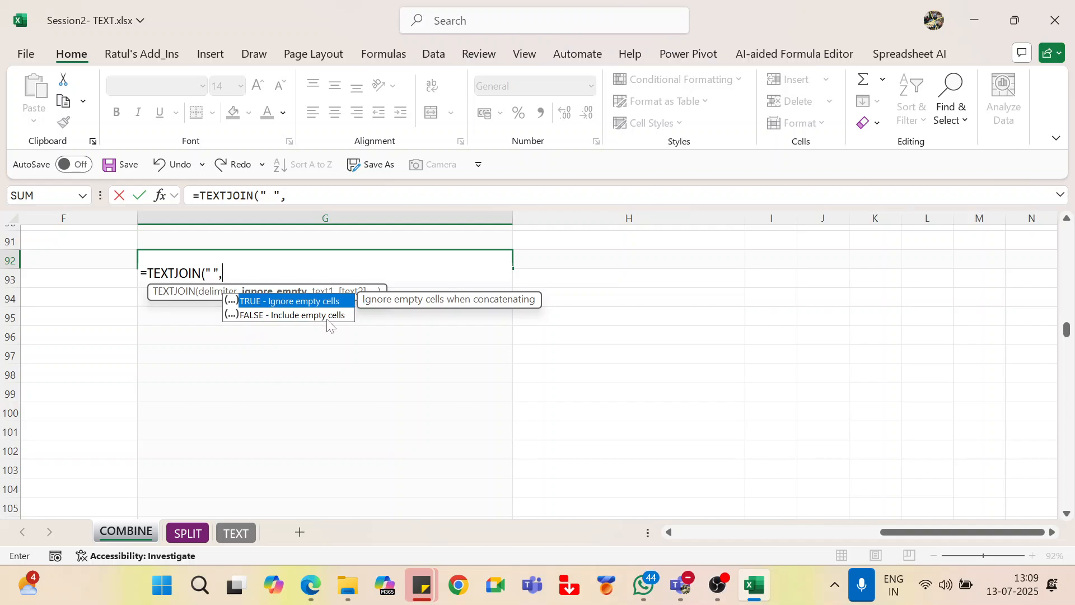
key(Tab)
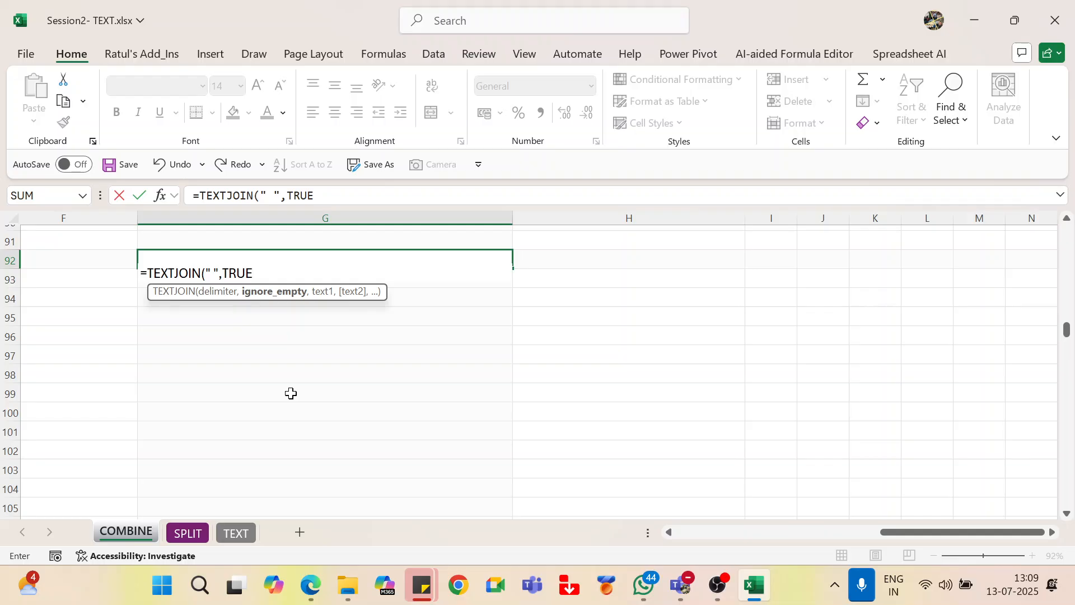
text(,)
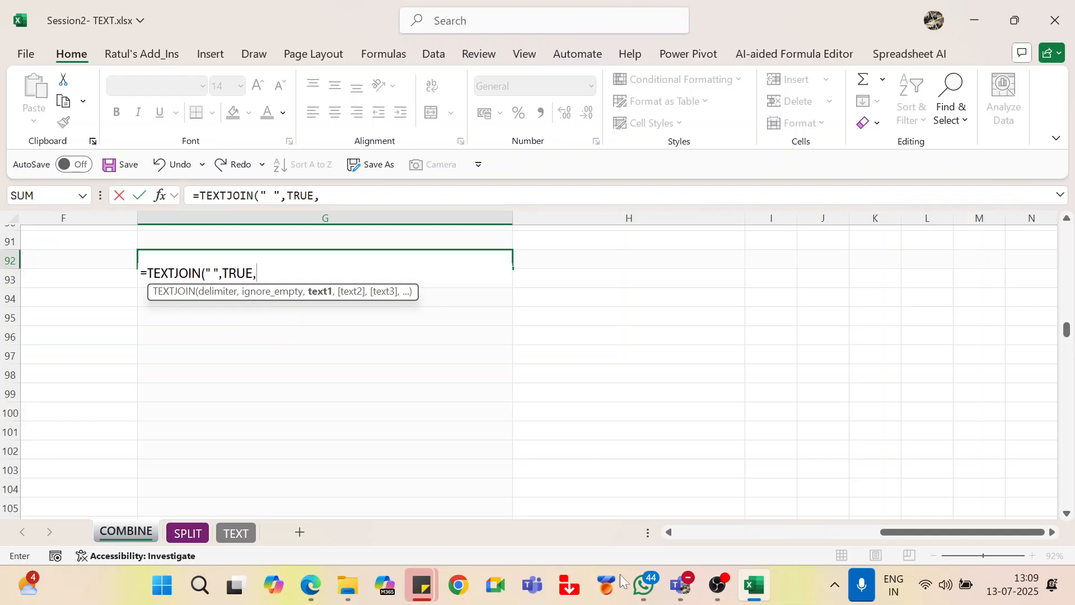
Complete the G92 formula with the range A92:C92 as the text to join, giving =TEXTJOIN(" ",TRUE,A92:C92).
click(889, 532)
drag(890, 534, 865, 533)
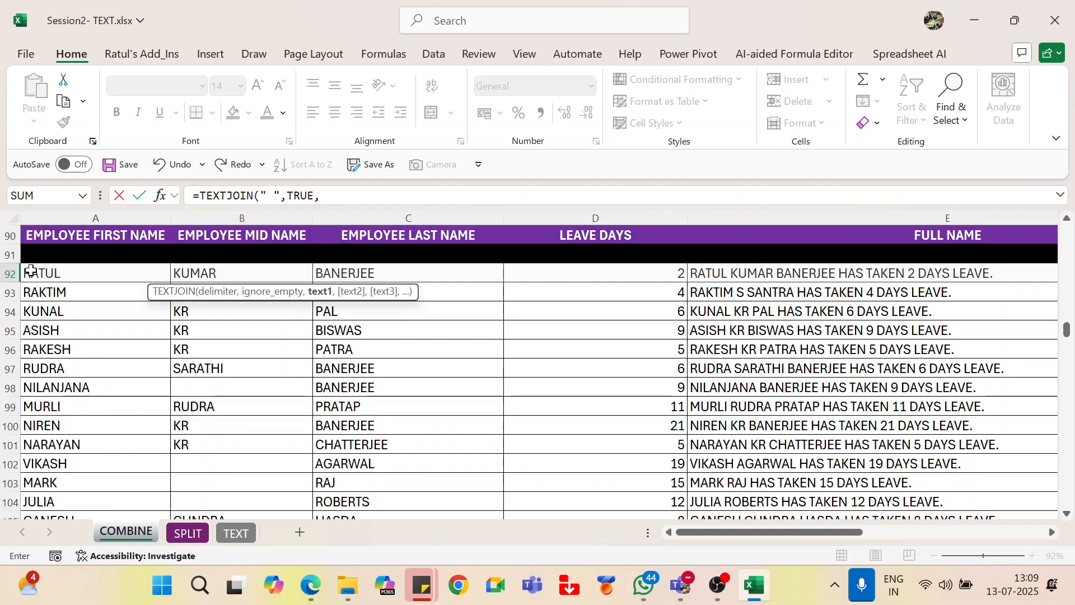
drag(31, 275, 379, 268)
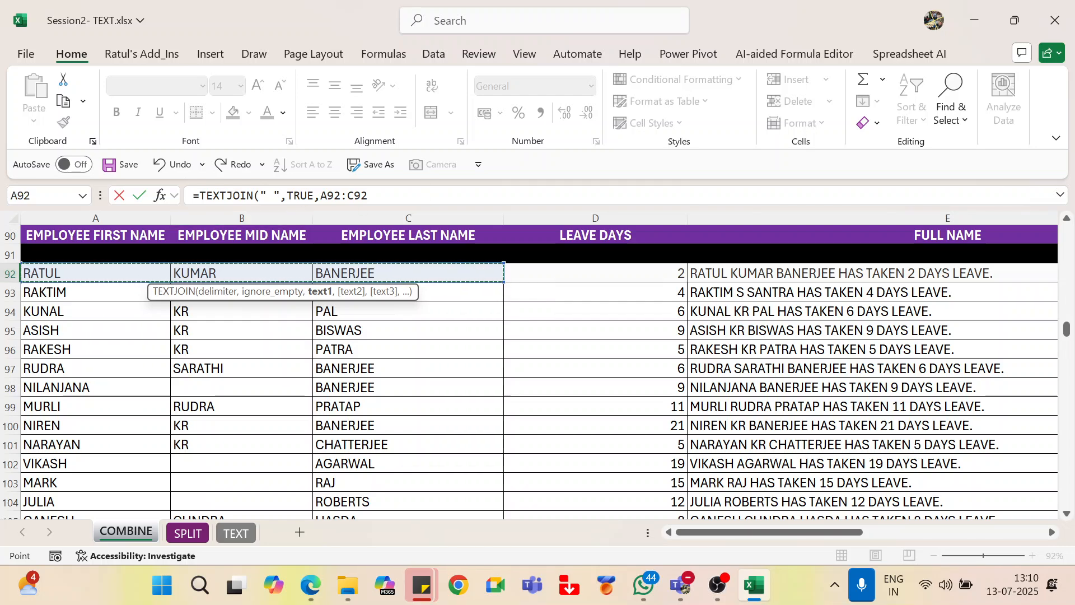
drag(808, 531, 963, 534)
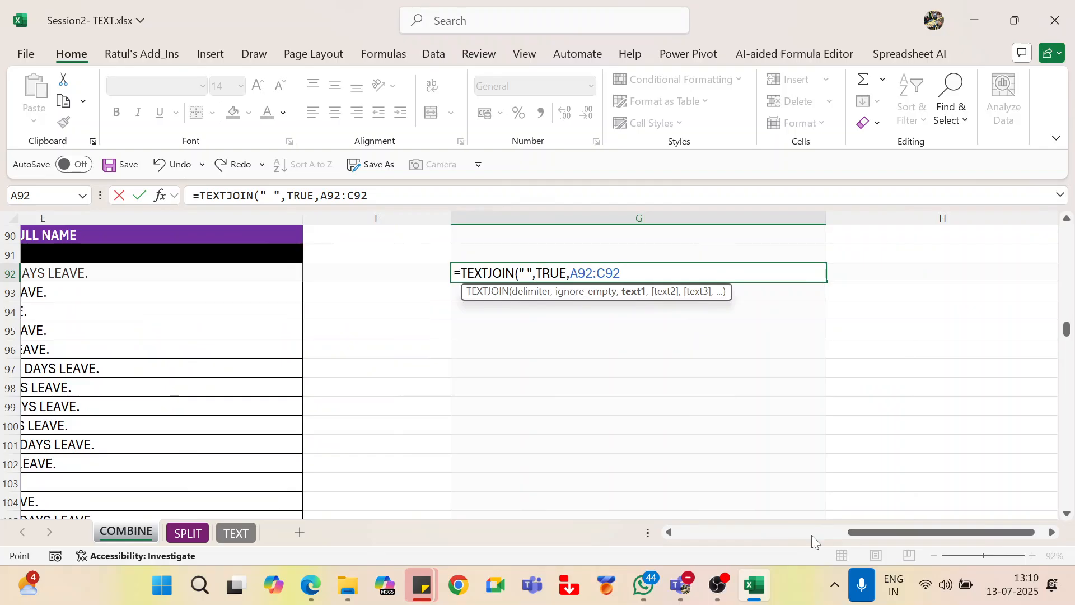
text())
key(Return)
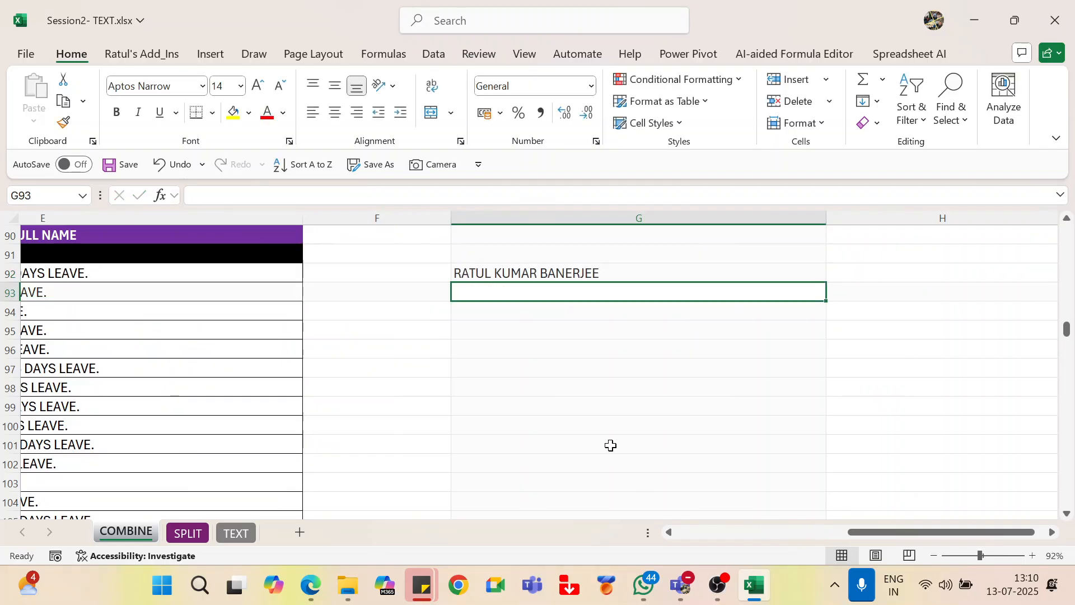
click(485, 271)
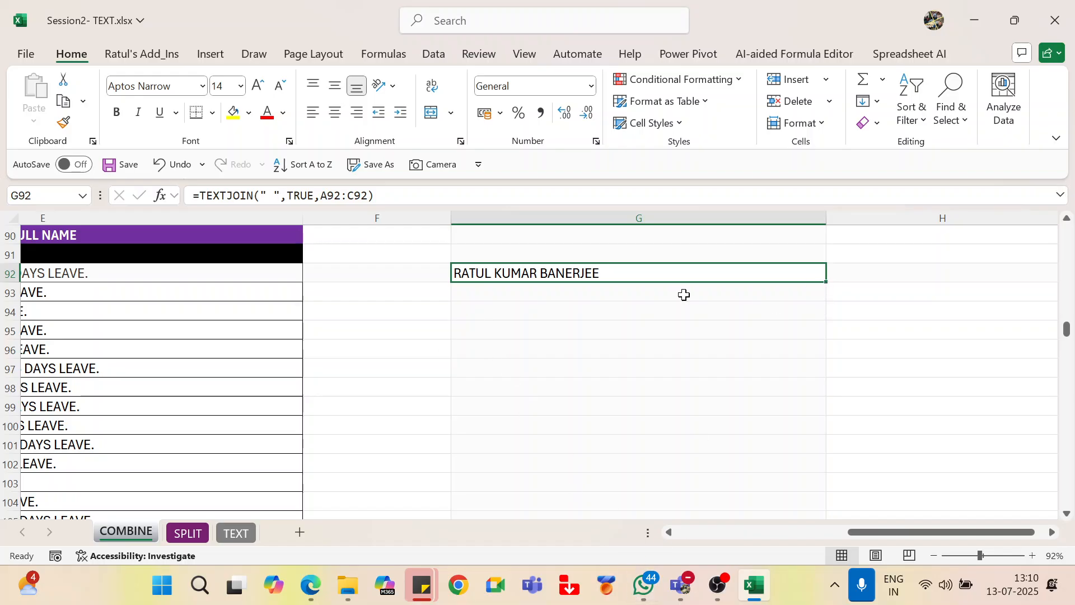
click(386, 273)
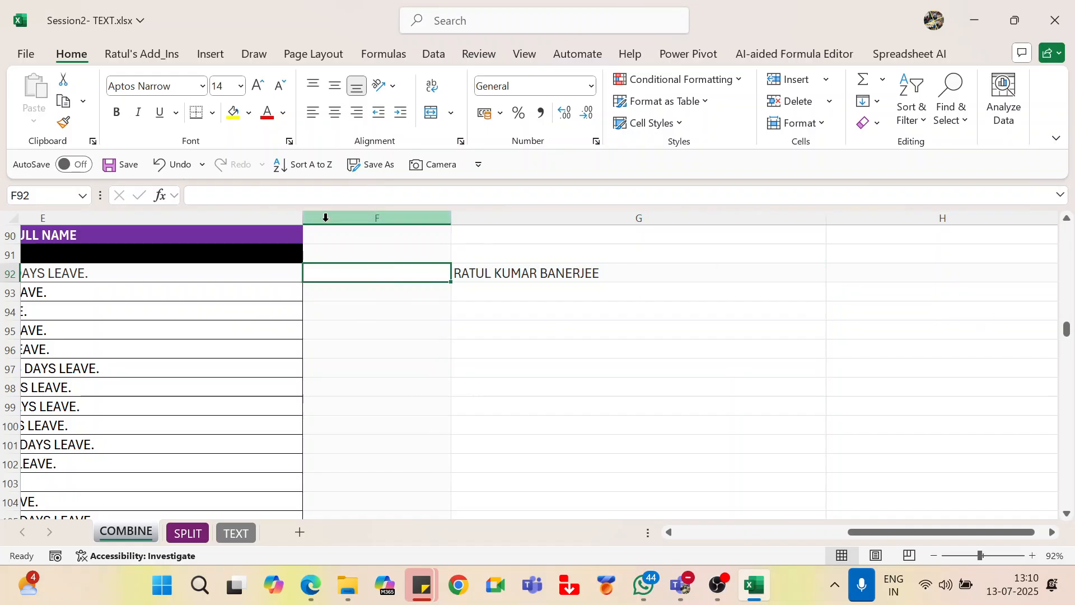
click(363, 217)
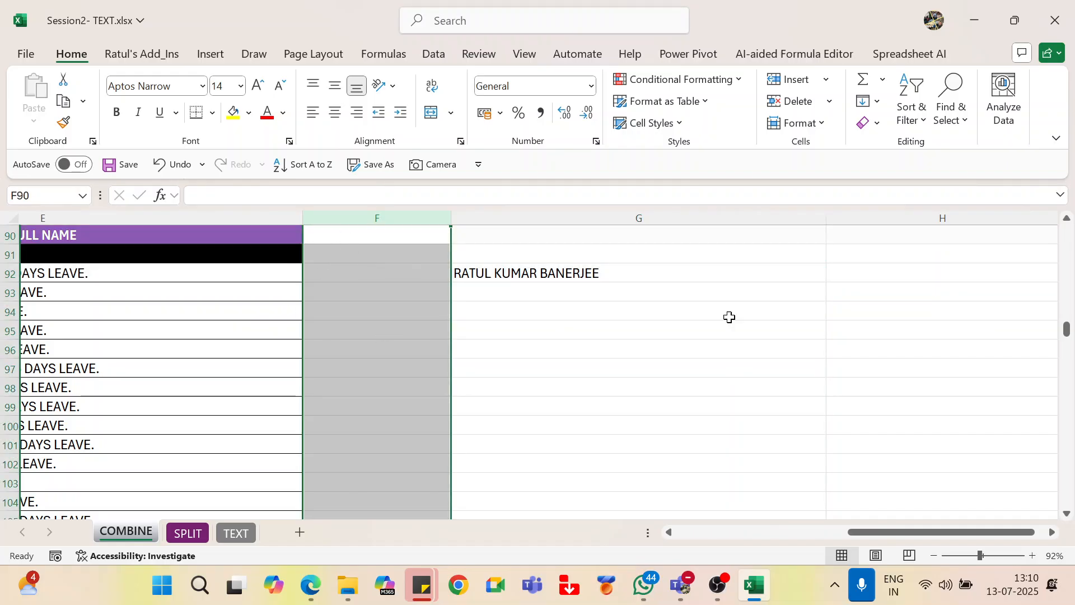
click(689, 269)
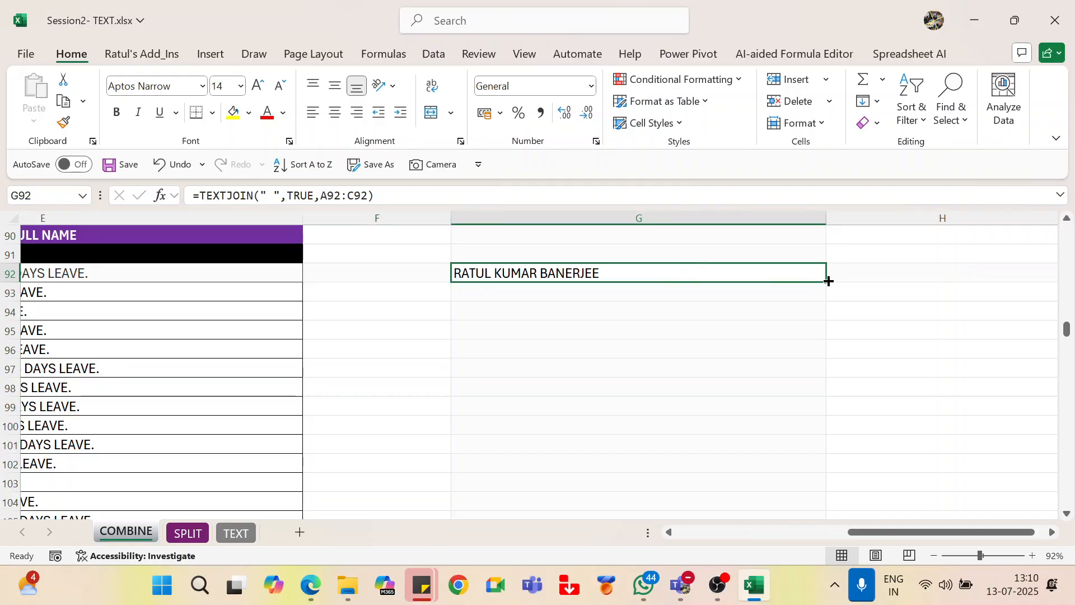
drag(824, 284, 839, 274)
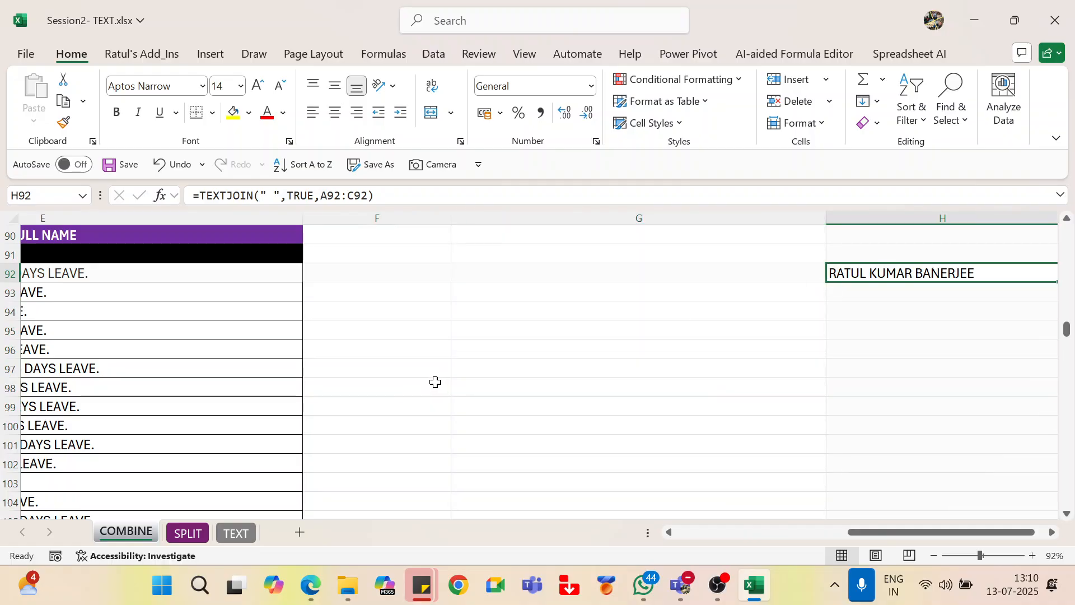
key(ctrl+z)
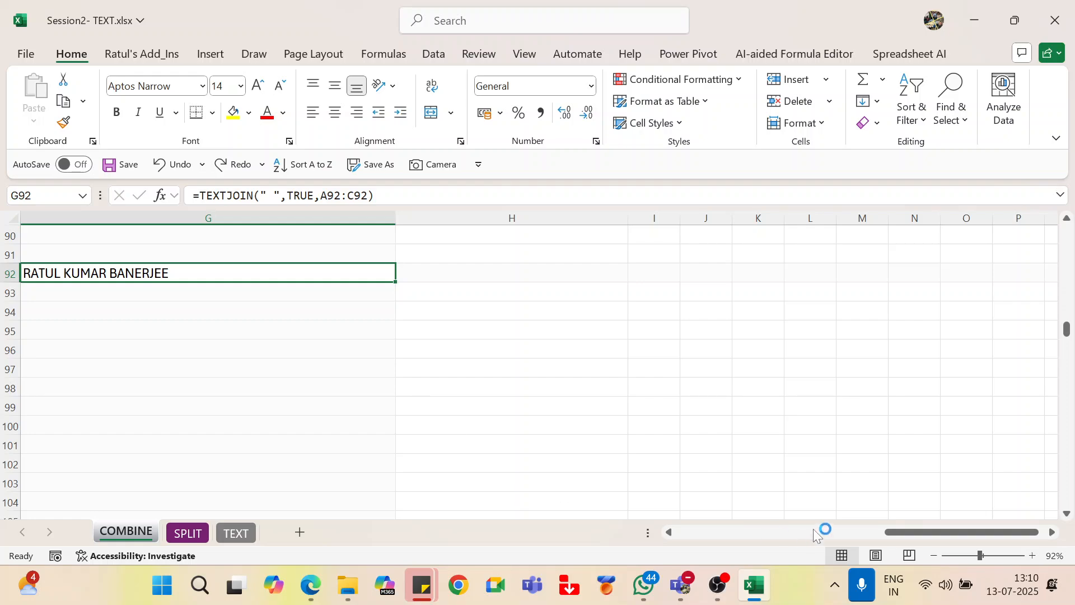
Fill the TEXTJOIN formula from G92 down to G99.
click(815, 532)
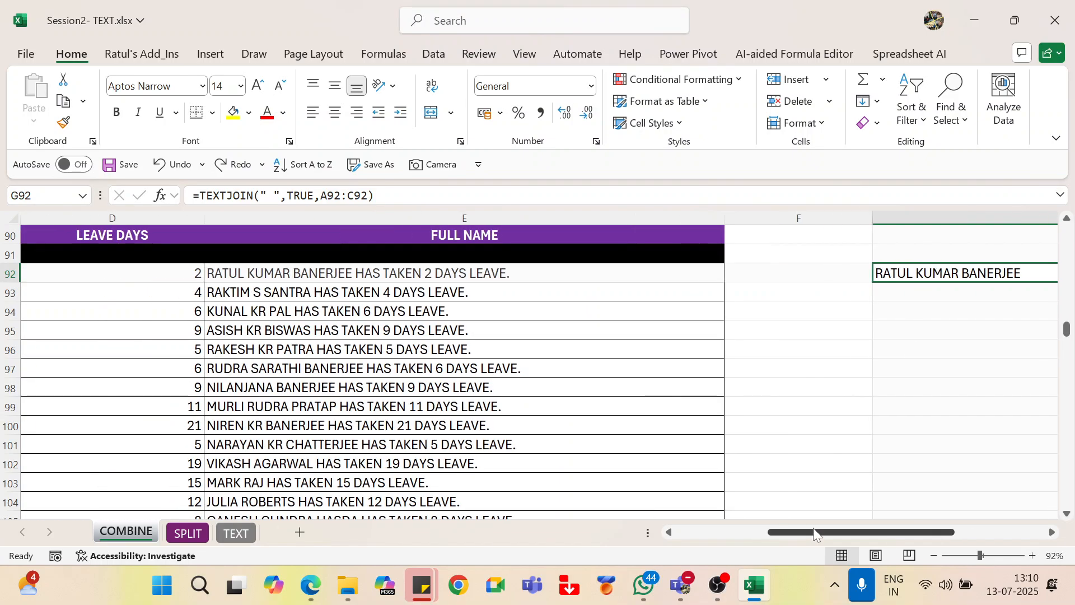
click(1043, 530)
drag(1001, 532, 942, 560)
drag(846, 532, 820, 532)
drag(924, 310, 923, 408)
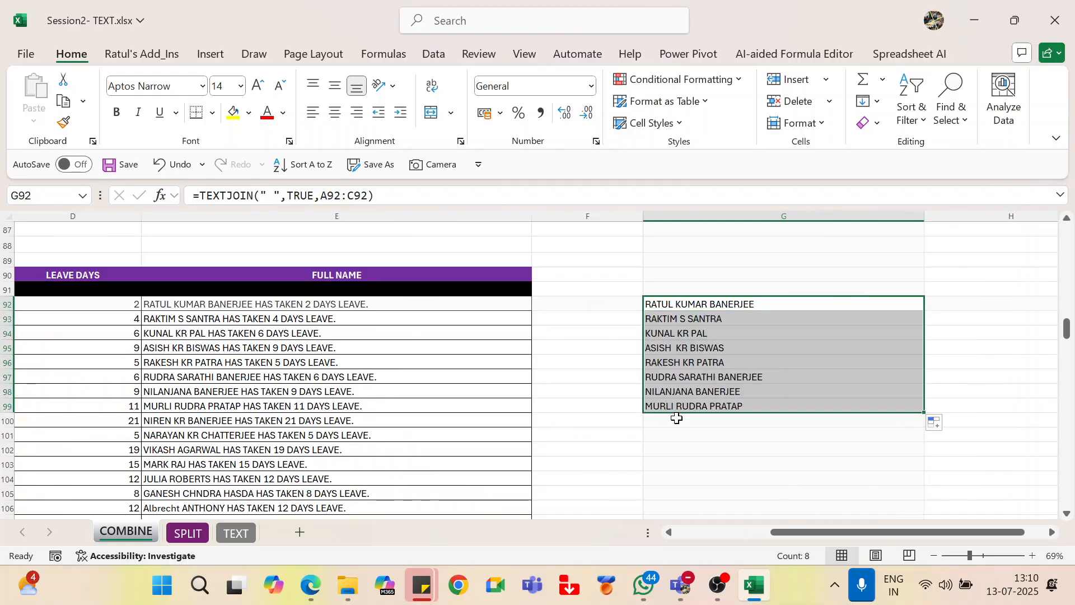
Inspect the joined name in G98 and the TEXTJOIN arguments in G92, leaving the formula unchanged.
click(694, 391)
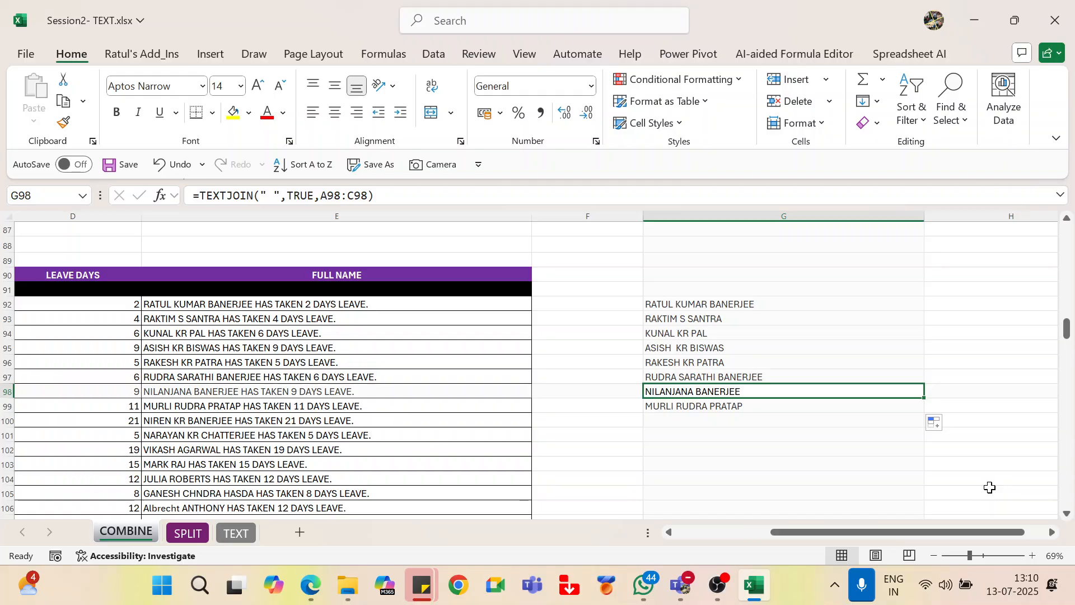
click(705, 305)
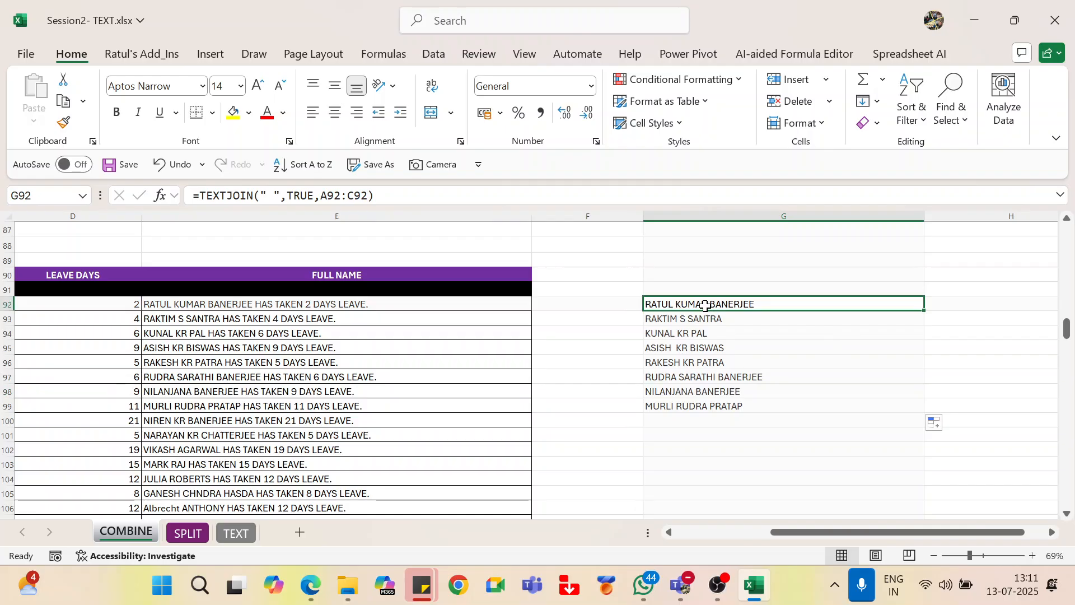
double_click(705, 305)
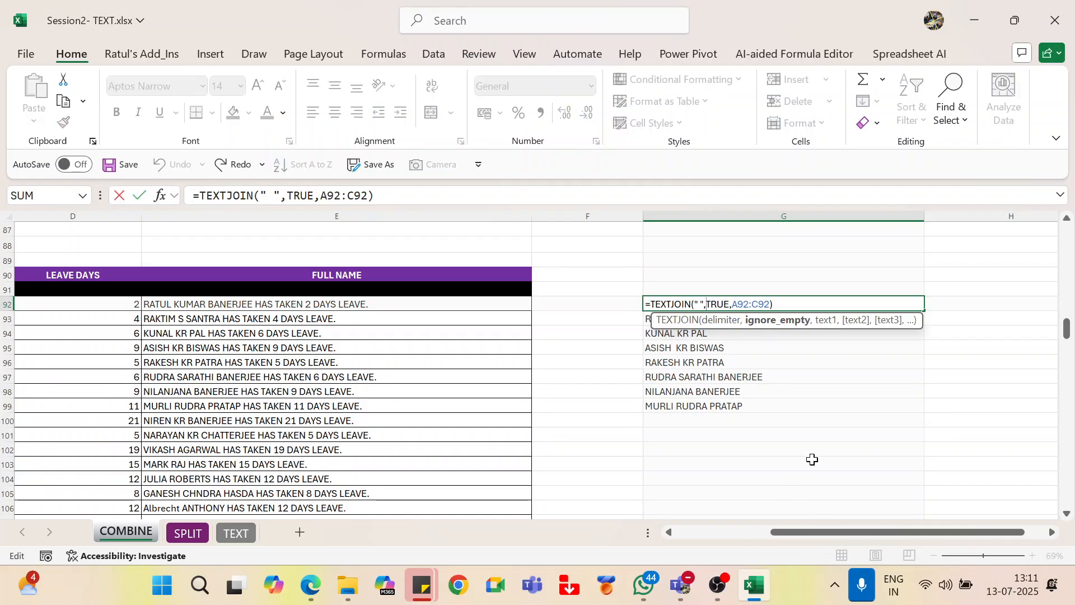
key(Return)
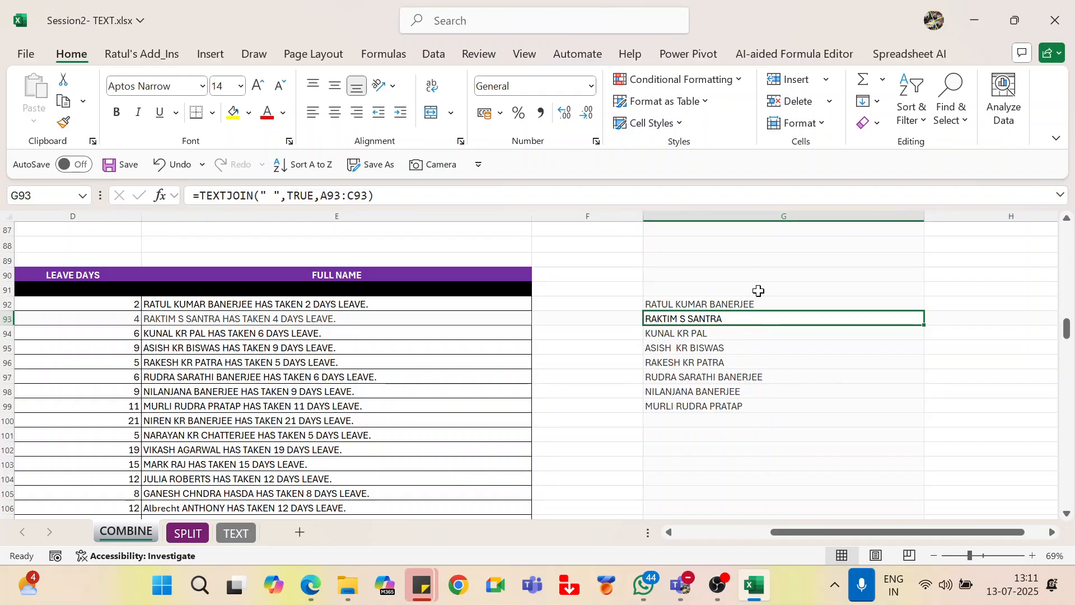
Compare the joined name in G98 with its source cells A98 and B98, and return to the first formula in G92.
click(730, 390)
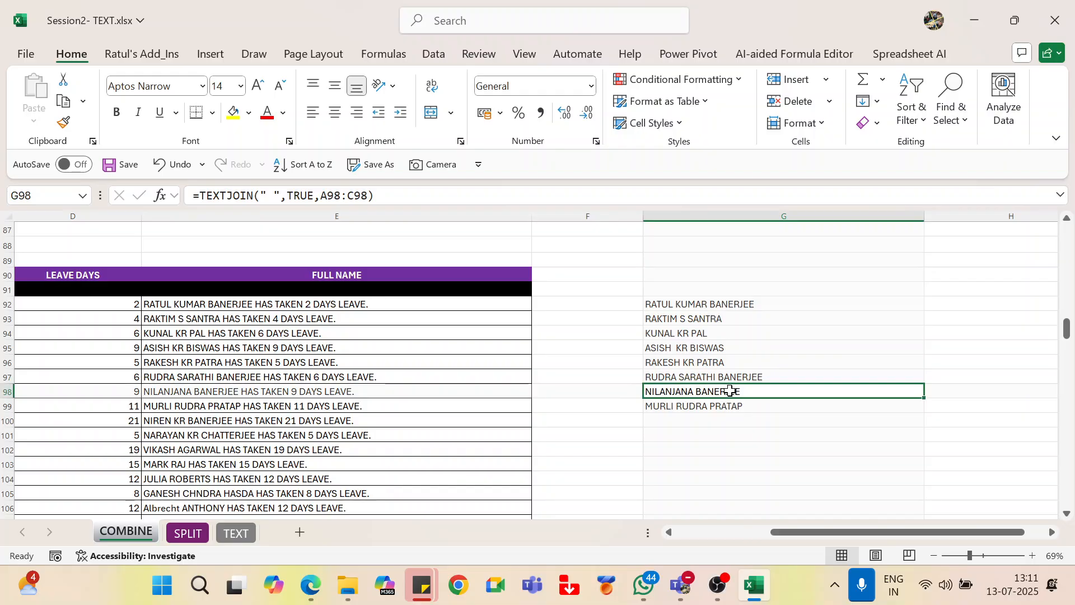
key(Left)
key(Left)
key(Left)
key(Left)
key(Left)
key(Left)
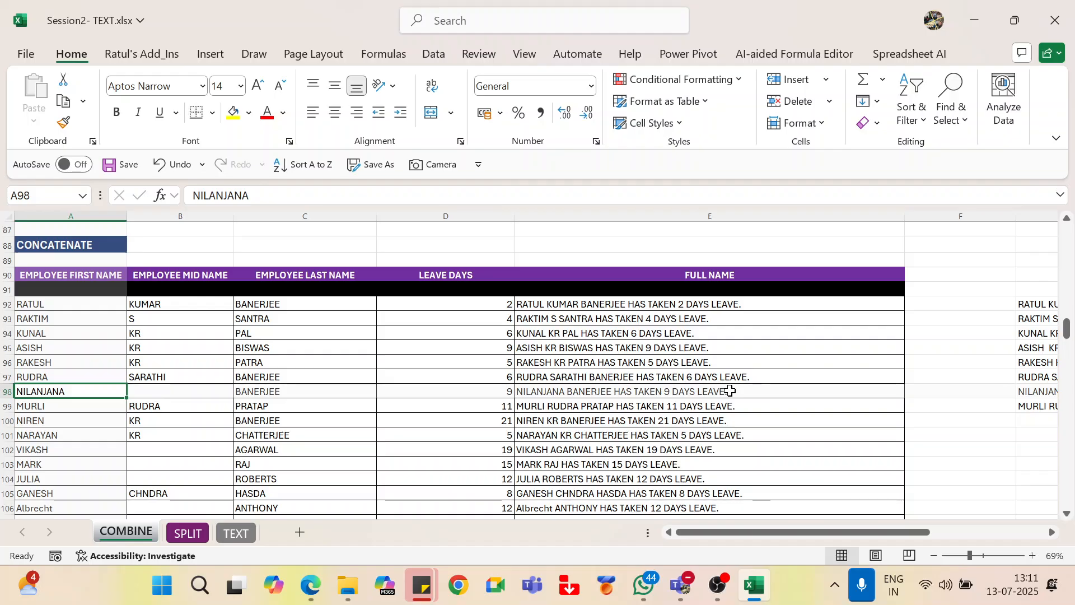
key(Right)
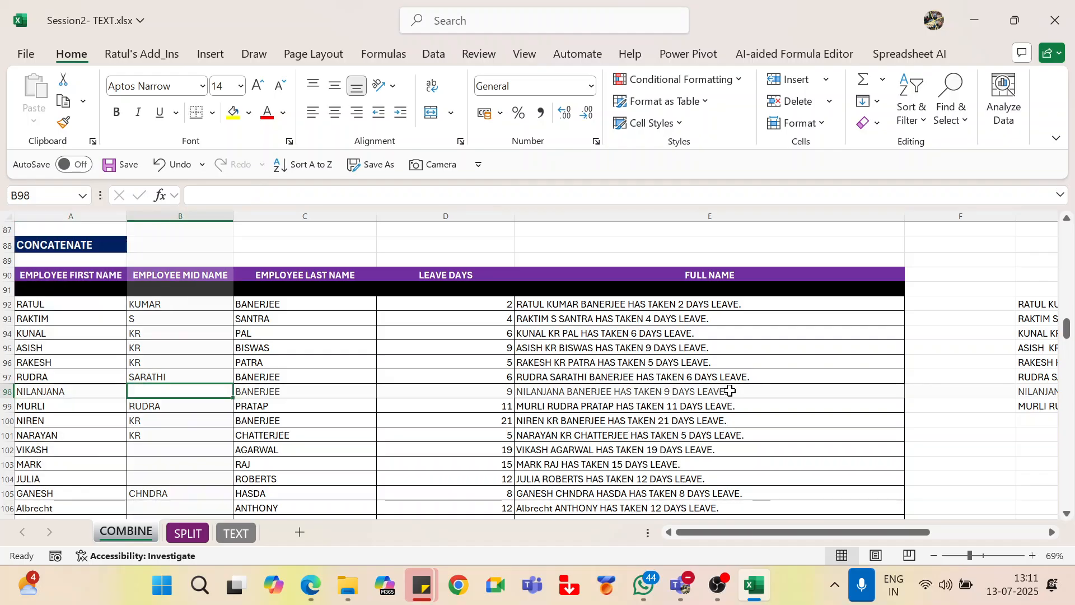
key(Right)
key(Right)
key(Right)
key(Right)
key(Right)
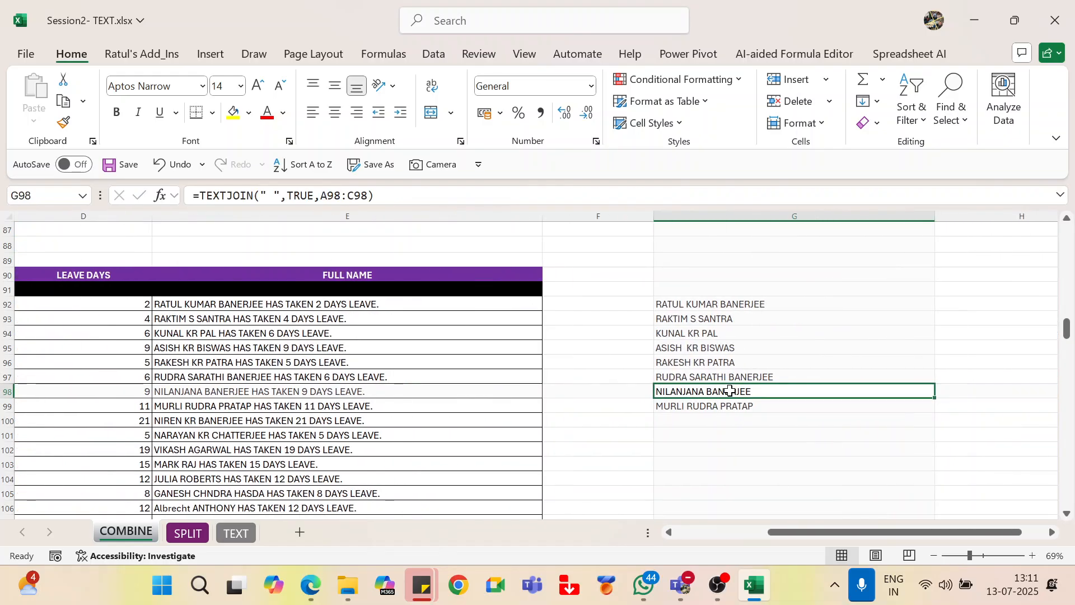
click(737, 305)
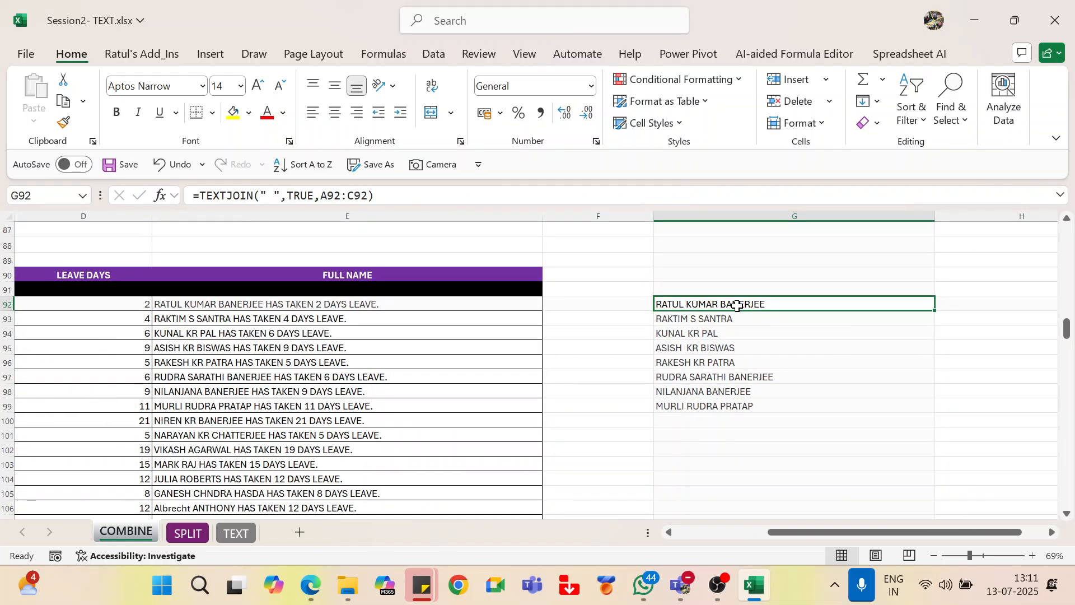